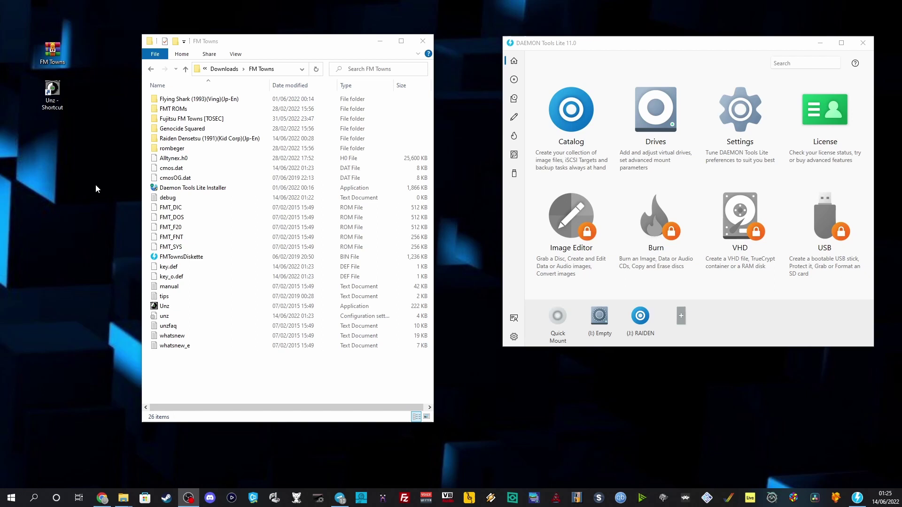
Unmount the RAIDEN disc image from virtual drive J so that drive is empty
{"action": "left_click", "coordinate": [653, 309]}
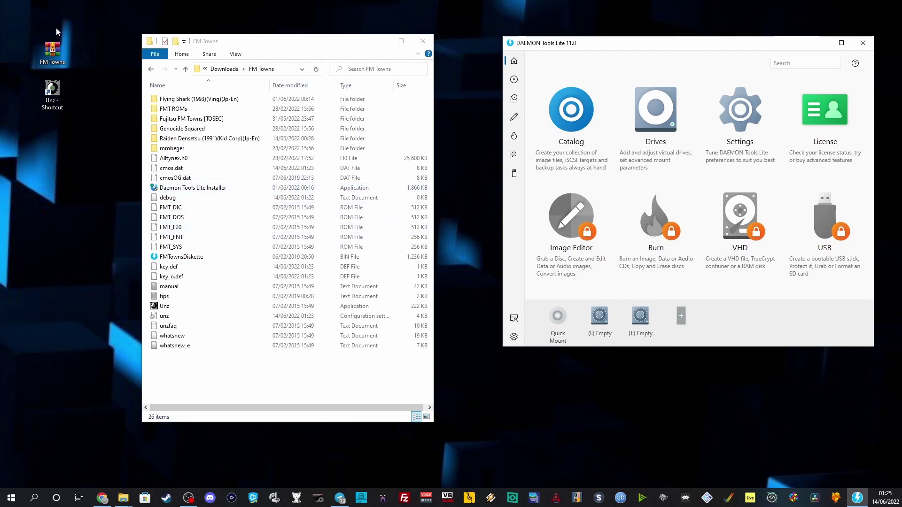
{"action": "left_click_drag", "start_coordinate": [32, 23], "coordinate": [81, 79]}
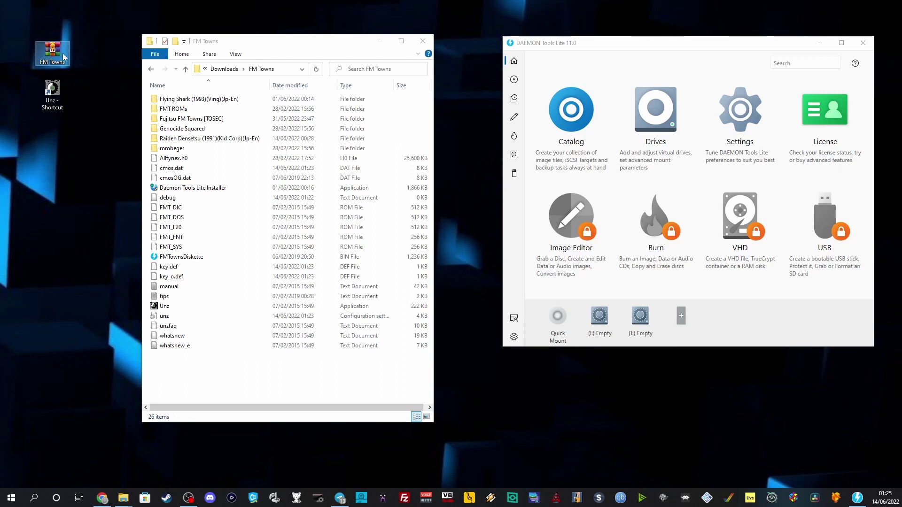
{"action": "left_click", "coordinate": [275, 46]}
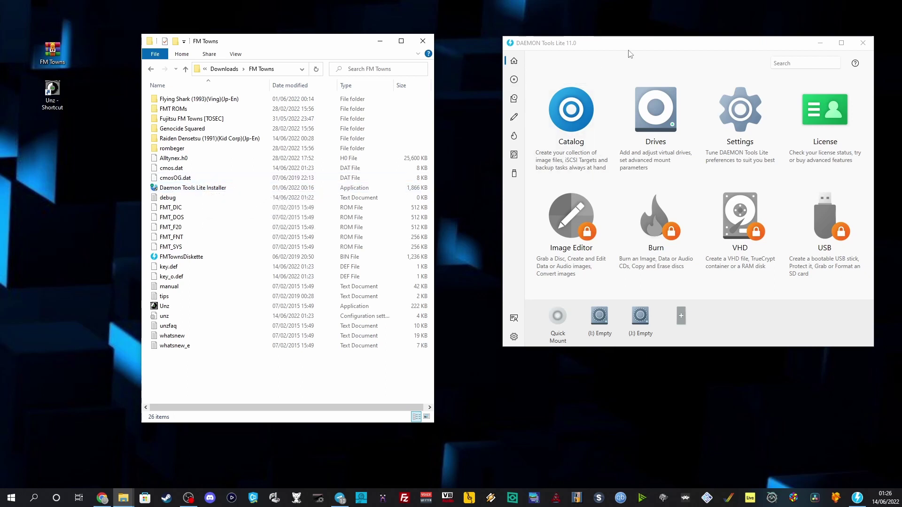
{"action": "left_click", "coordinate": [537, 116]}
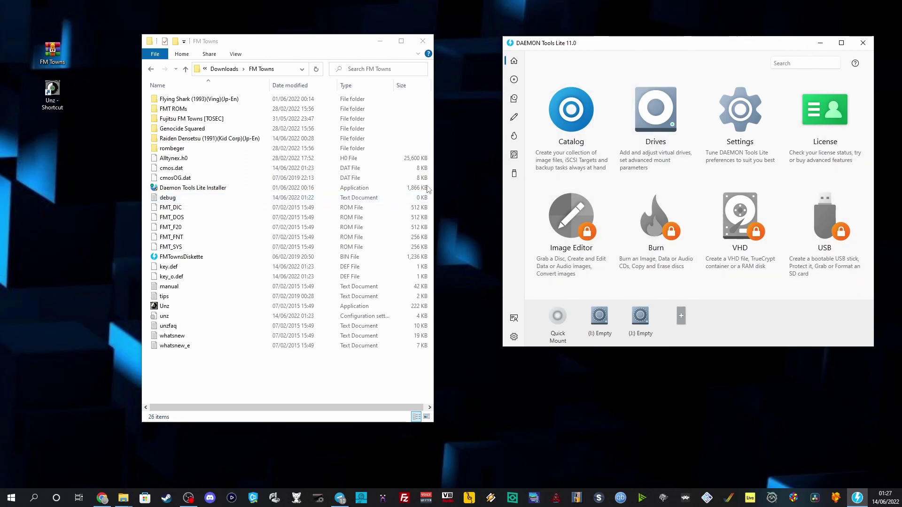
Launch the UNZ emulator from its desktop shortcut and move its window up and to the left
{"action": "left_click", "coordinate": [163, 308]}
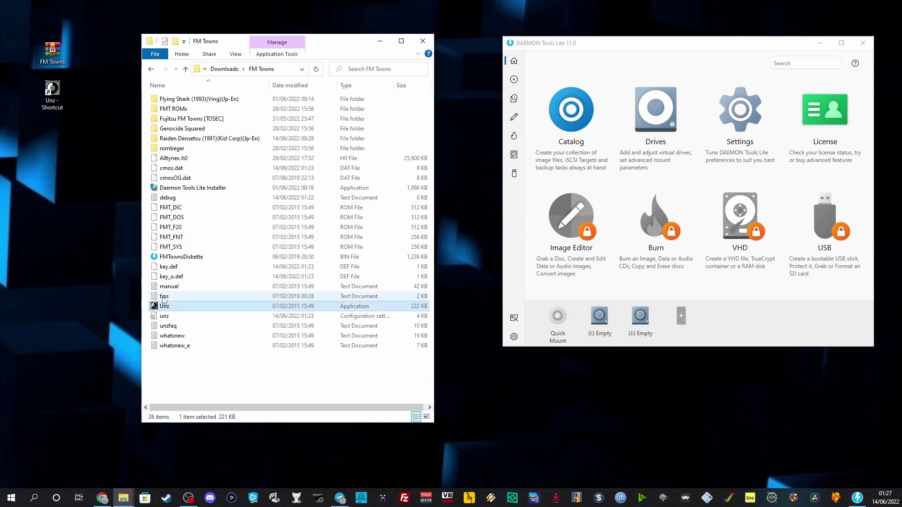
{"action": "left_click", "coordinate": [54, 97]}
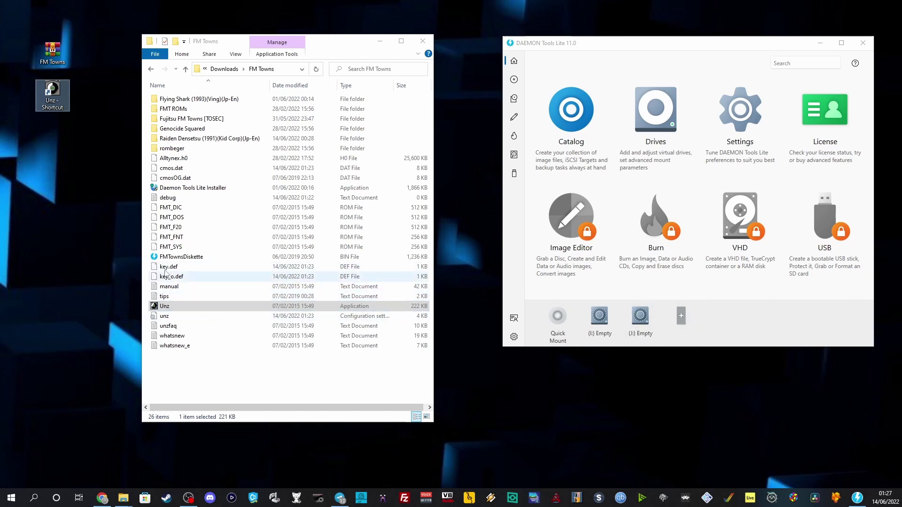
{"action": "double_click", "coordinate": [53, 91]}
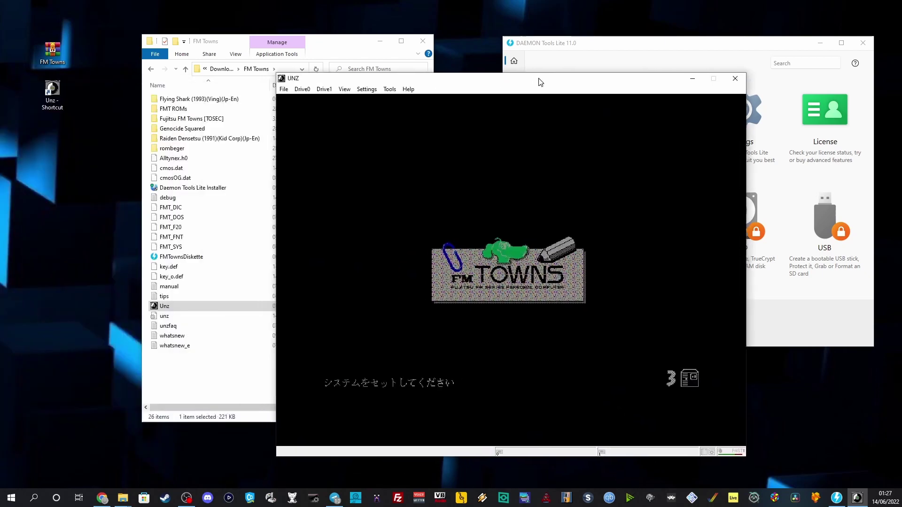
{"action": "left_click_drag", "start_coordinate": [539, 80], "coordinate": [505, 62]}
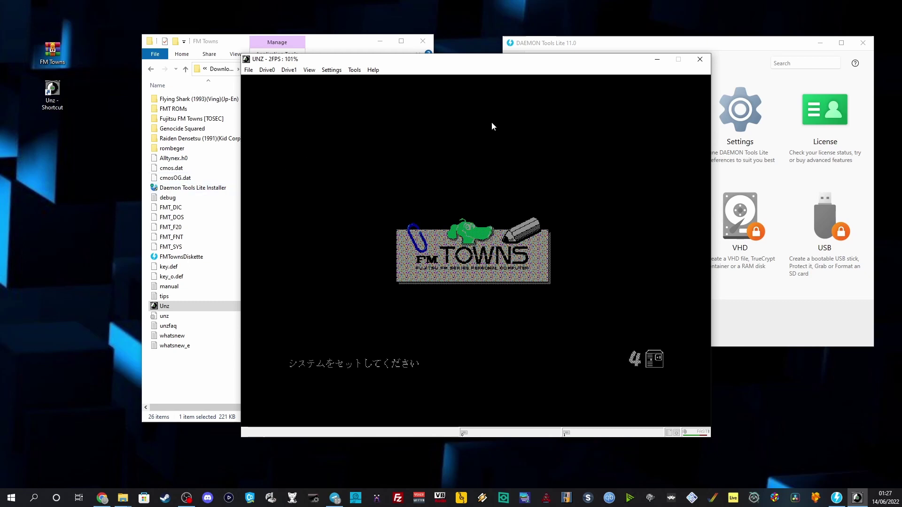
{"action": "left_click_drag", "start_coordinate": [536, 62], "coordinate": [482, 58]}
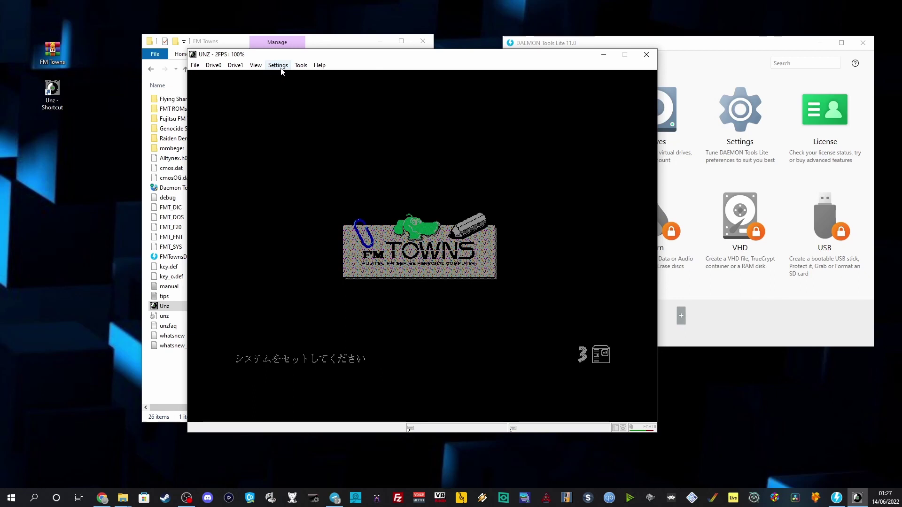
Open the emulator's properties and review the machine ID options, the CPU clock settings and the CD-ROM1 settings
{"action": "left_click", "coordinate": [280, 68]}
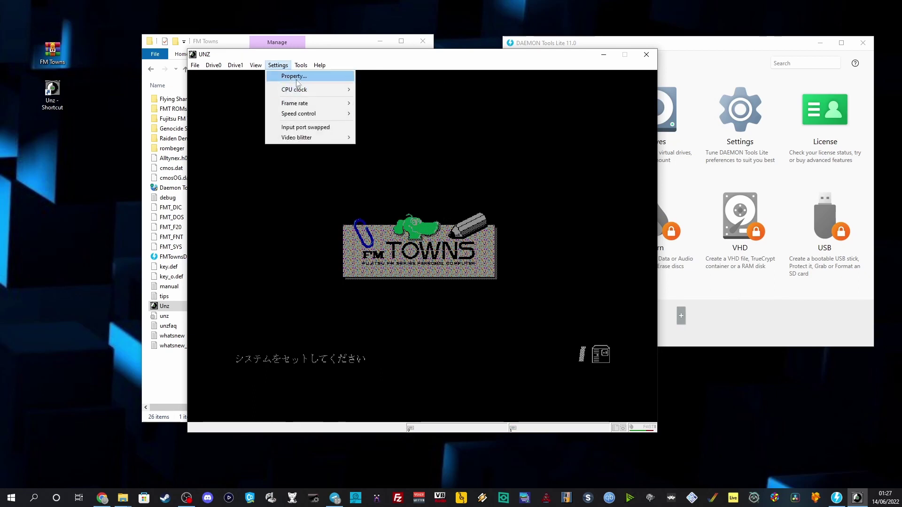
{"action": "left_click", "coordinate": [292, 76]}
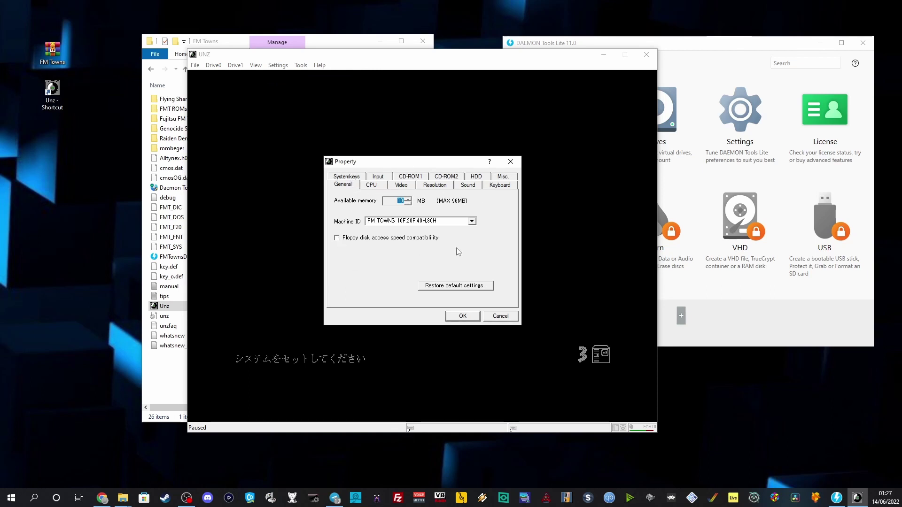
{"action": "left_click", "coordinate": [472, 221]}
{"action": "left_click", "coordinate": [474, 275]}
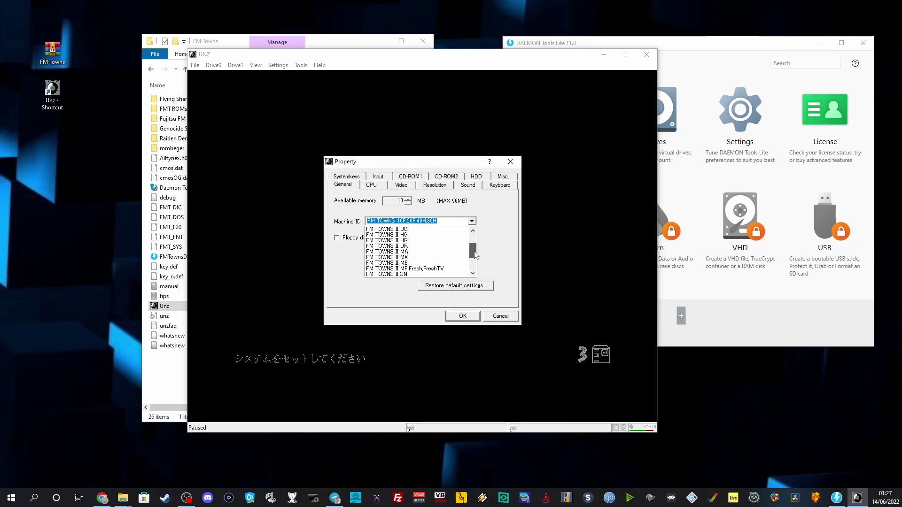
{"action": "scroll", "coordinate": [473, 263], "scroll_direction": "up", "scroll_amount": 5}
{"action": "left_click", "coordinate": [505, 224]}
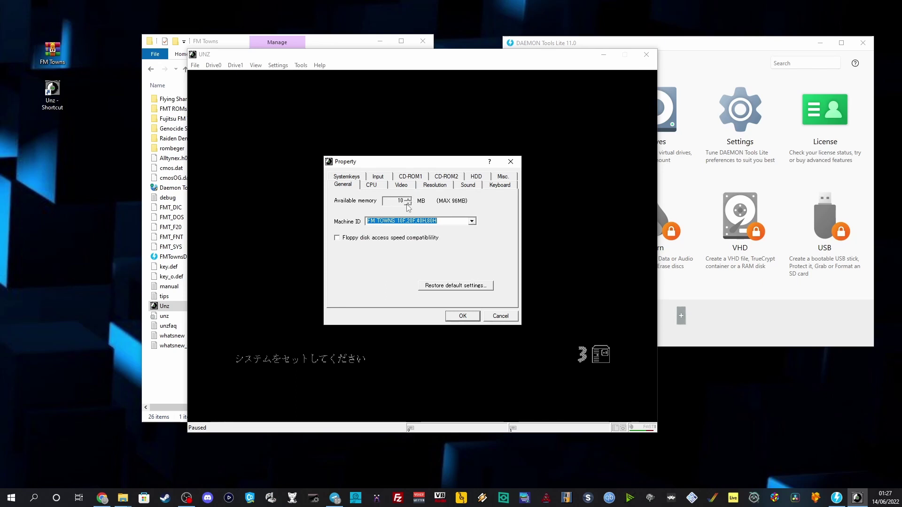
{"action": "left_click", "coordinate": [371, 186]}
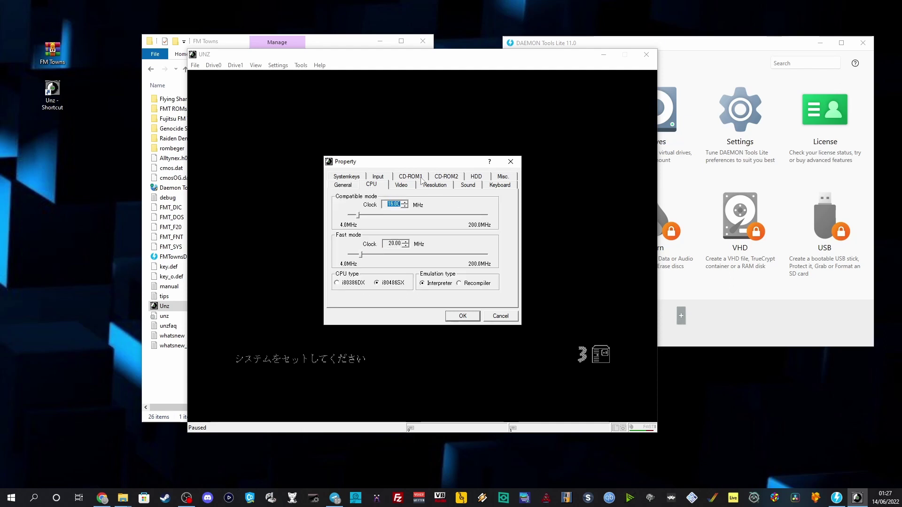
{"action": "left_click", "coordinate": [412, 177]}
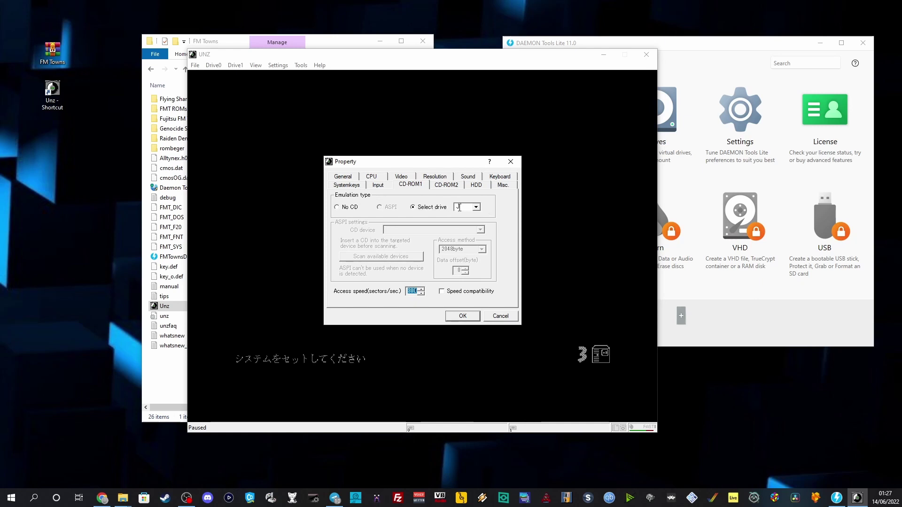
Examine the full list of FM Towns models available as Machine ID in the general properties
{"action": "left_click", "coordinate": [344, 177]}
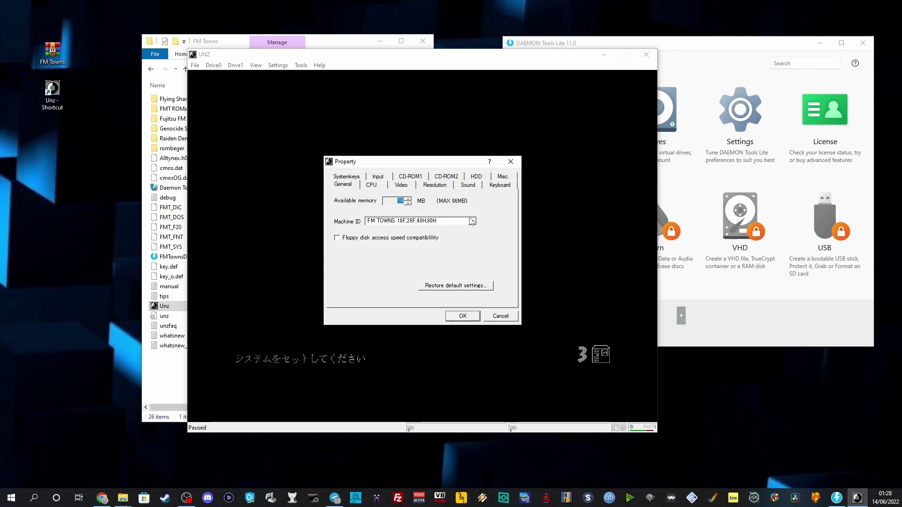
{"action": "left_click", "coordinate": [472, 221]}
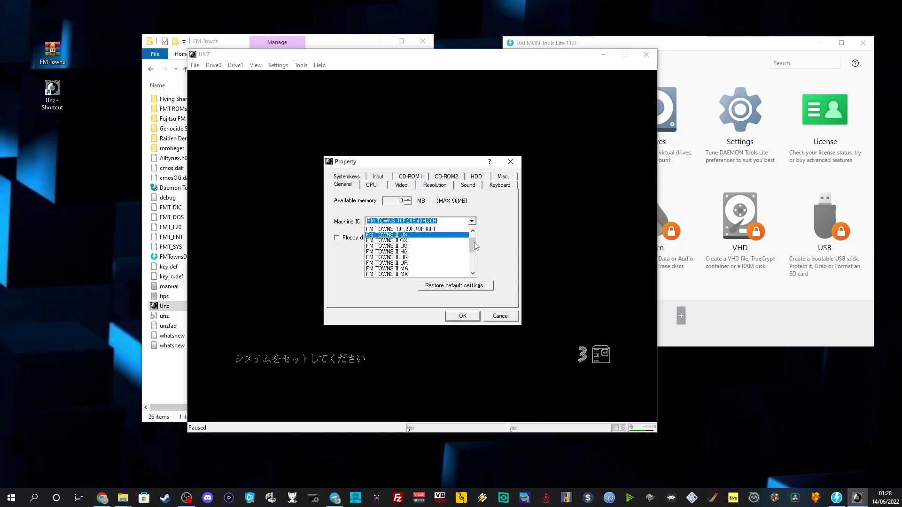
{"action": "left_click_drag", "start_coordinate": [476, 245], "coordinate": [477, 266]}
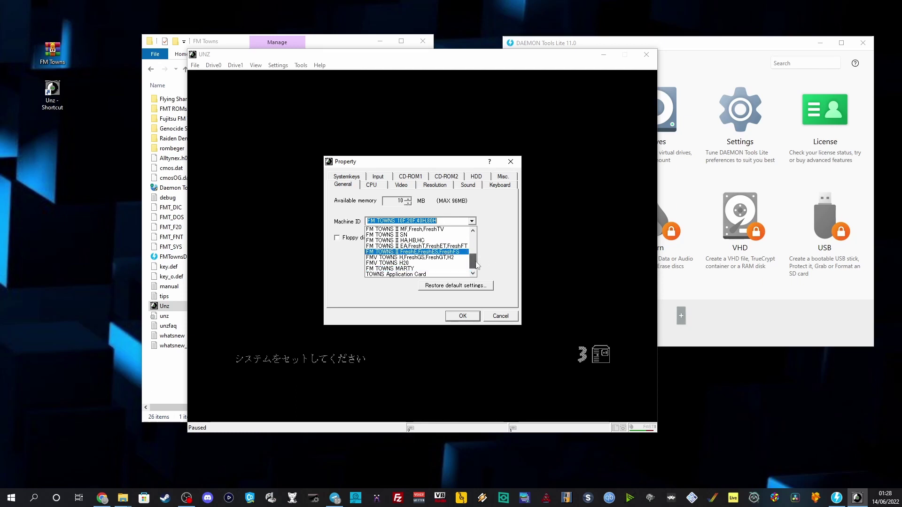
{"action": "scroll", "coordinate": [476, 264], "scroll_direction": "up", "scroll_amount": 5}
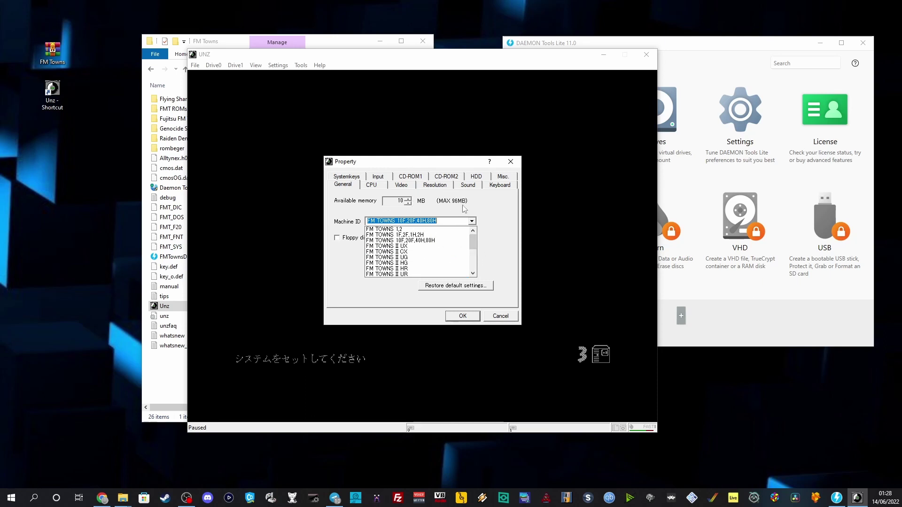
{"action": "left_click", "coordinate": [498, 220]}
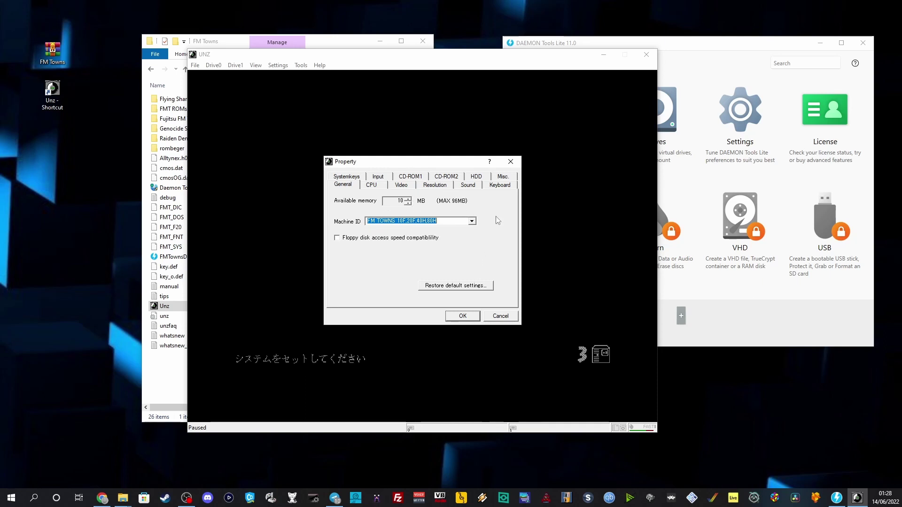
{"action": "left_click", "coordinate": [471, 221]}
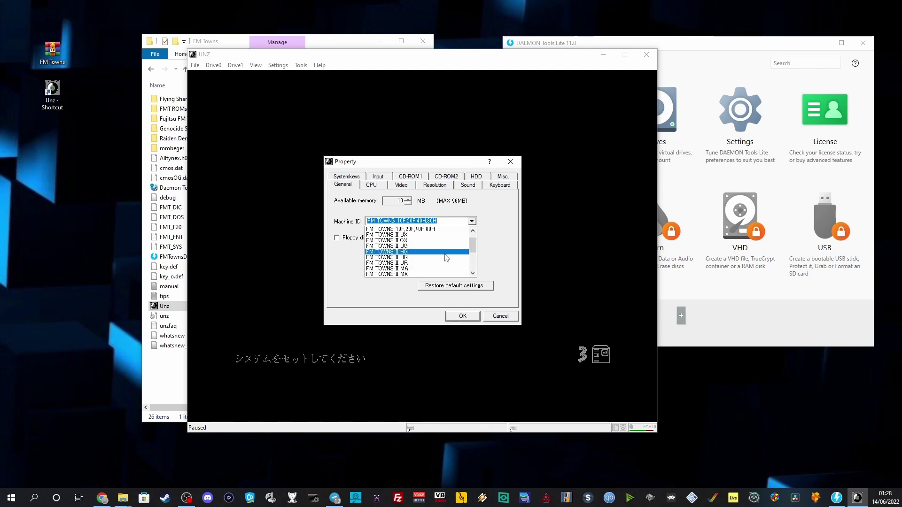
{"action": "left_click_drag", "start_coordinate": [474, 248], "coordinate": [474, 260]}
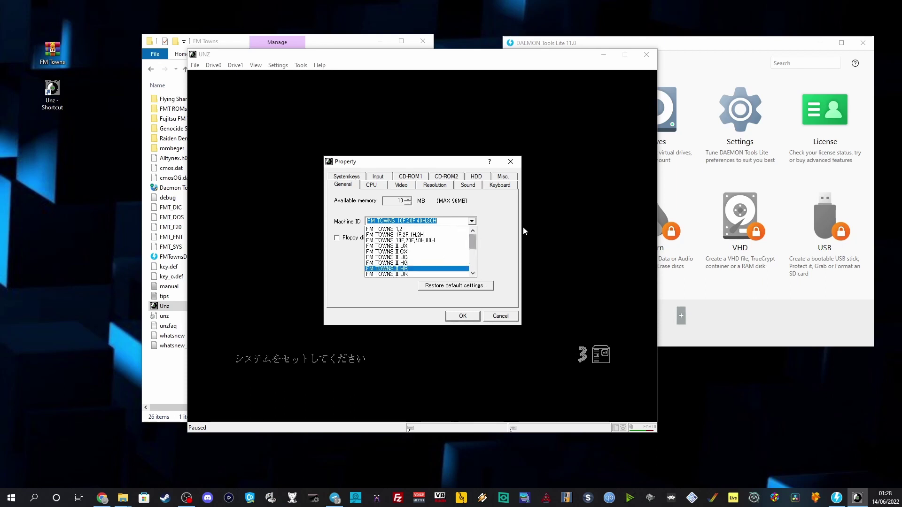
{"action": "left_click", "coordinate": [501, 219]}
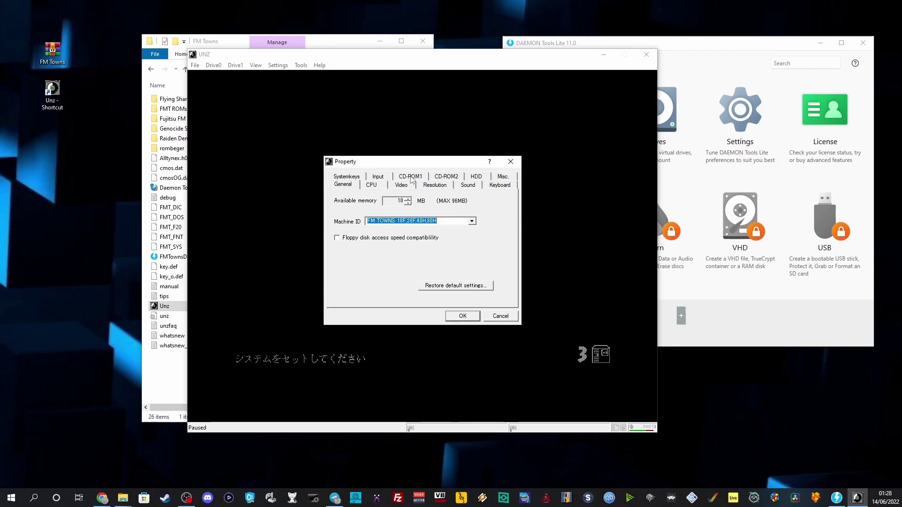
Check which drive CD-ROM1 uses, cancel the properties and close the emulator
{"action": "left_click", "coordinate": [405, 177]}
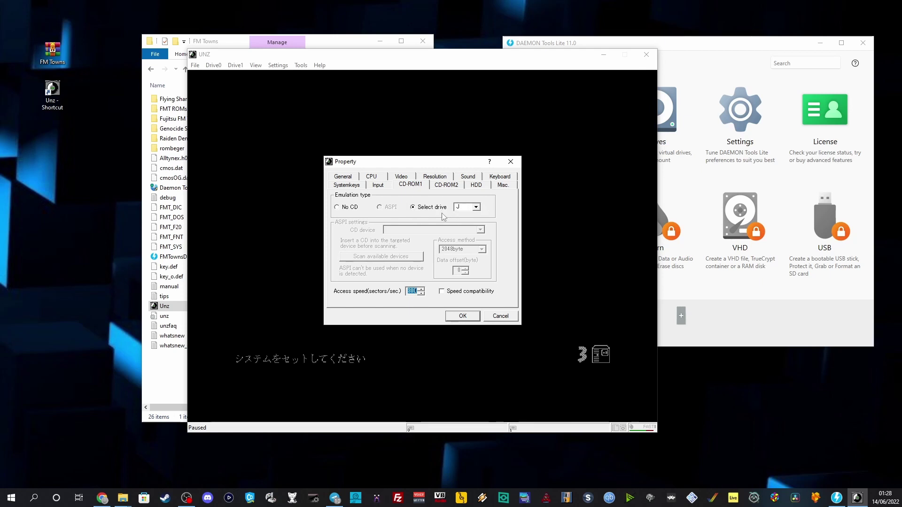
{"action": "left_click", "coordinate": [501, 316]}
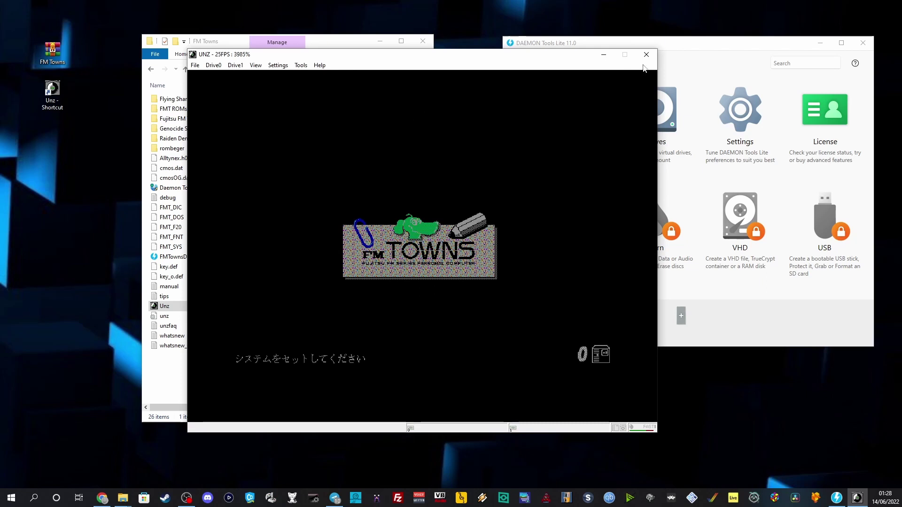
{"action": "left_click", "coordinate": [647, 55]}
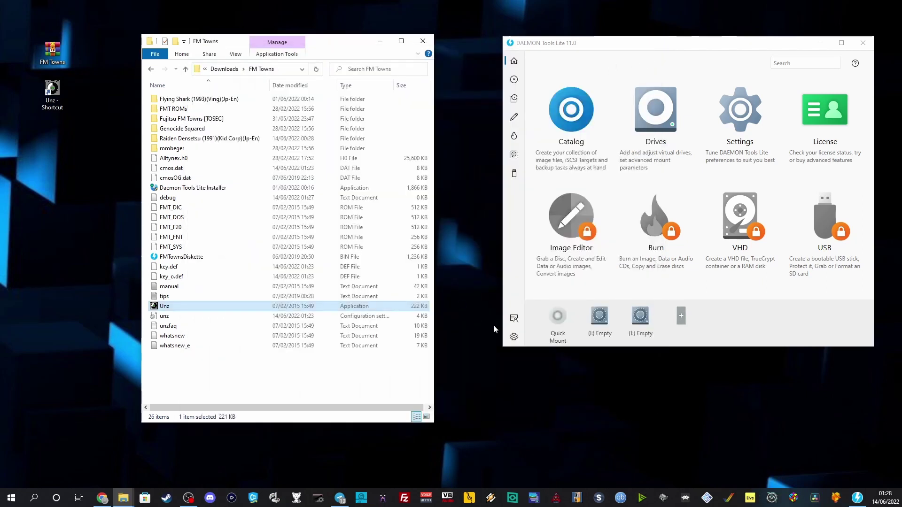
Quick-mount the Raiden Densetsu (1991)(Kid Corp)(Jp-En) IMG file from its folder inside FM Towns
{"action": "mouse_move", "coordinate": [605, 317]}
{"action": "left_click", "coordinate": [556, 320]}
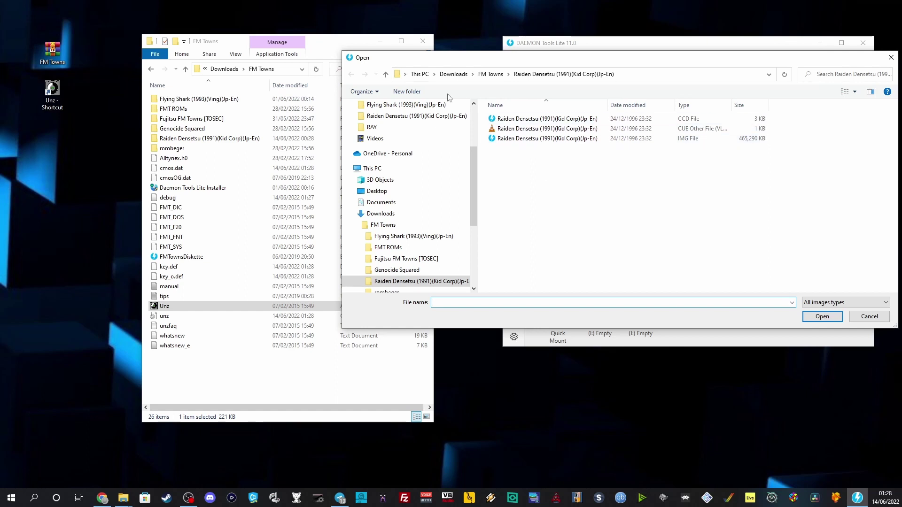
{"action": "left_click", "coordinate": [386, 74]}
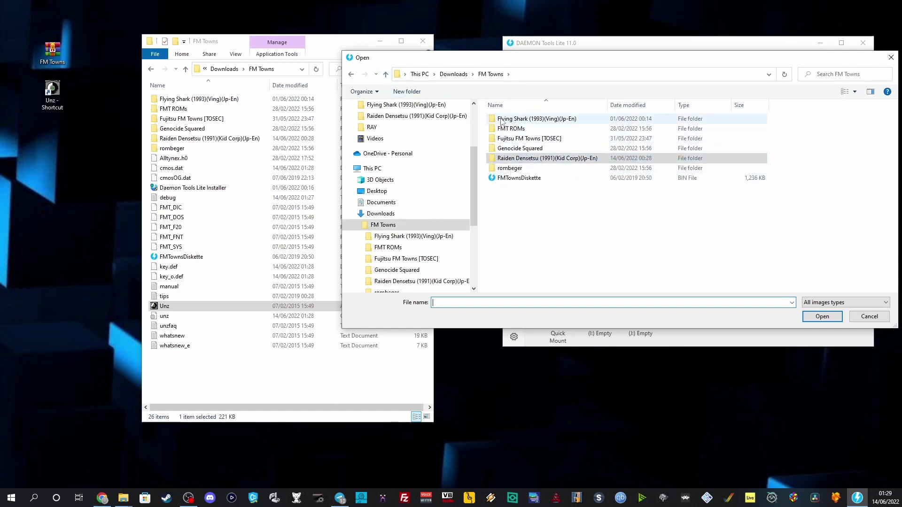
{"action": "double_click", "coordinate": [514, 159]}
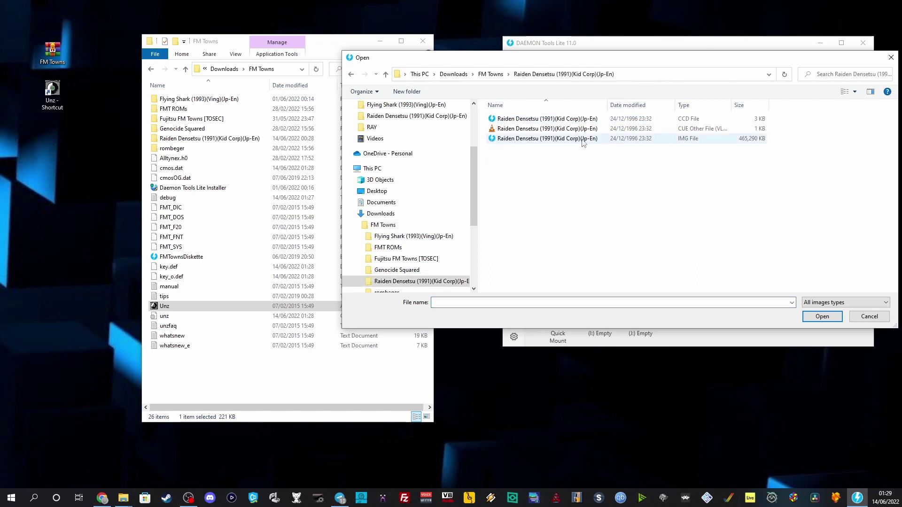
{"action": "double_click", "coordinate": [527, 139]}
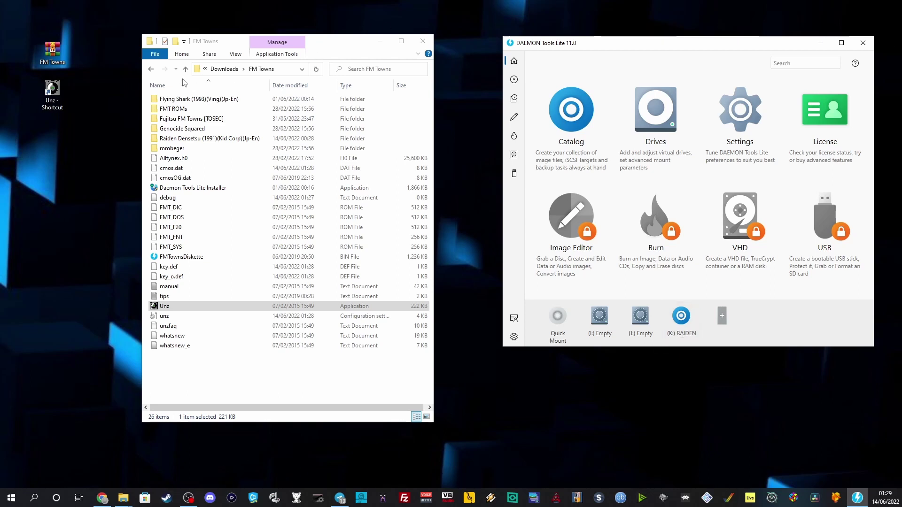
Launch the emulator and set CD-ROM1 to drive K in its properties
{"action": "double_click", "coordinate": [56, 93]}
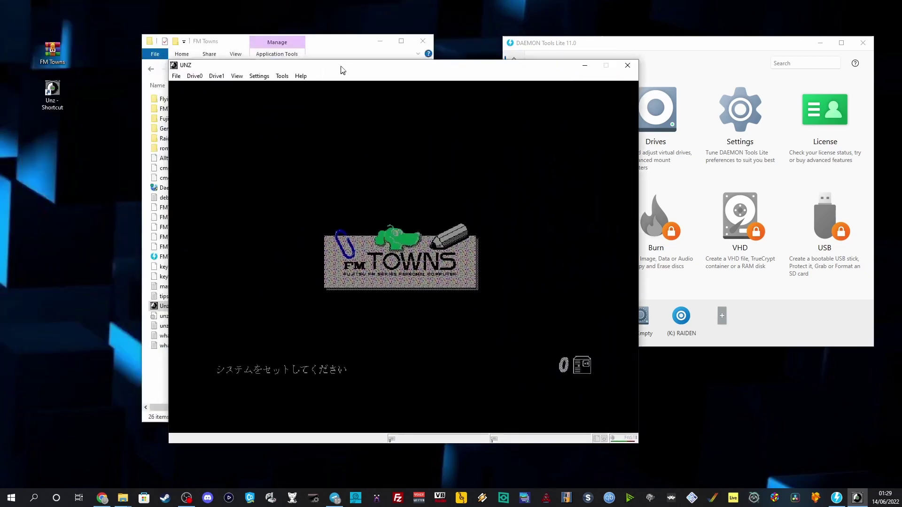
{"action": "left_click", "coordinate": [249, 64]}
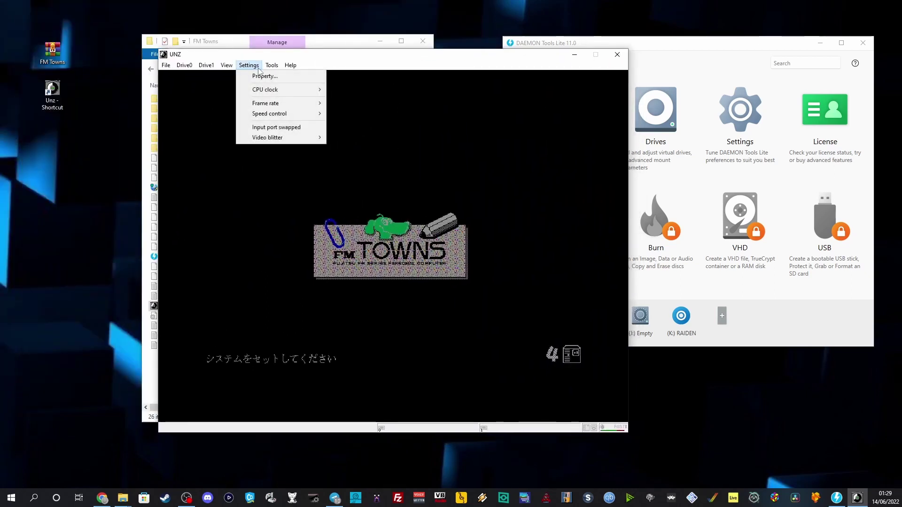
{"action": "left_click", "coordinate": [264, 76]}
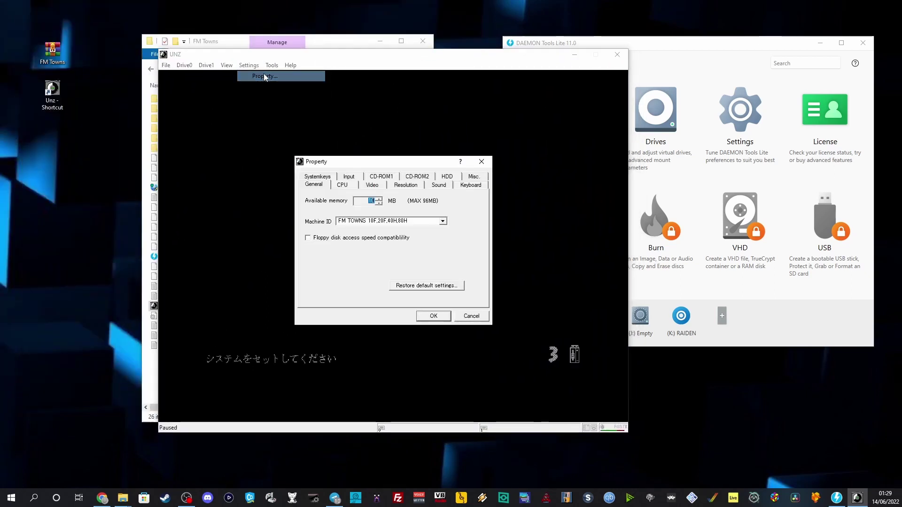
{"action": "left_click", "coordinate": [377, 179]}
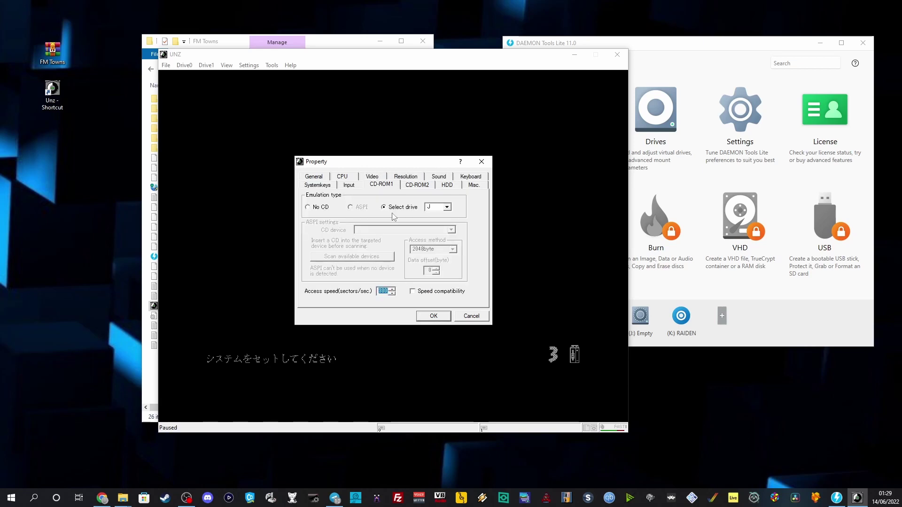
{"action": "left_click", "coordinate": [447, 207]}
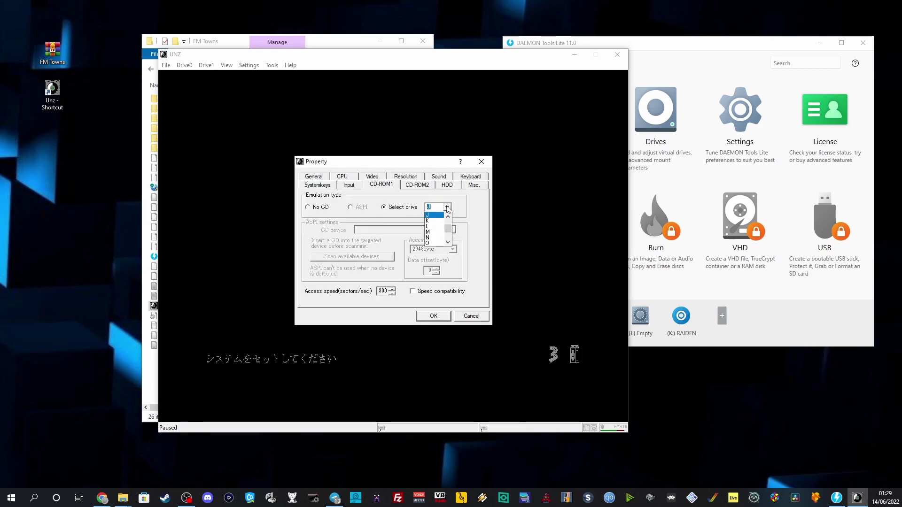
{"action": "left_click", "coordinate": [431, 220]}
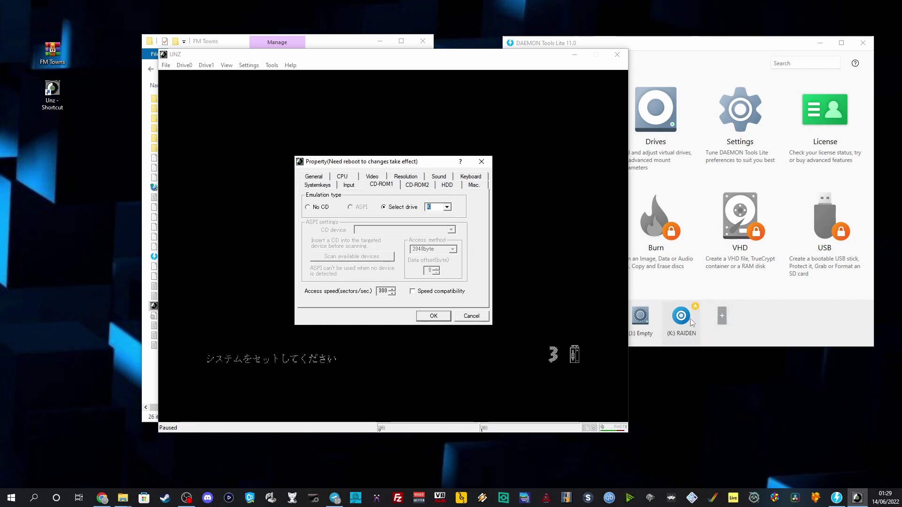
{"action": "left_click", "coordinate": [433, 317]}
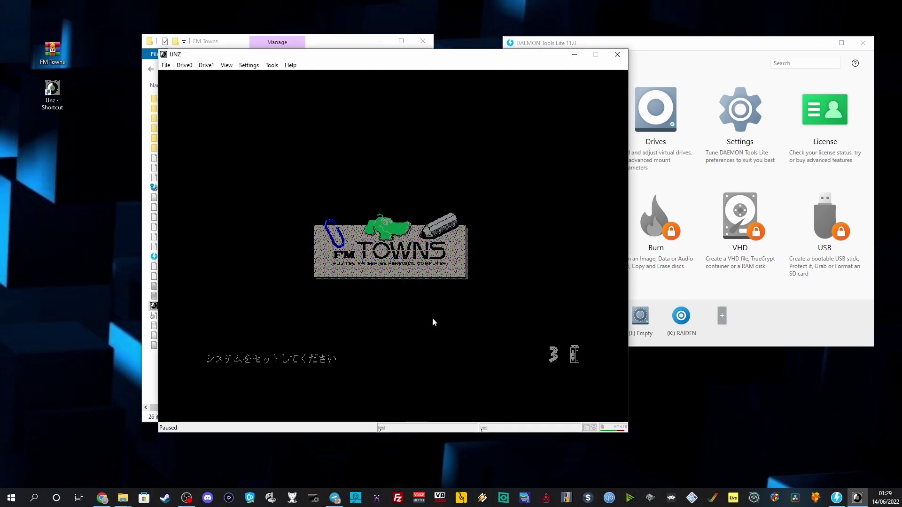
Close and relaunch the emulator to boot the mounted Raiden disc, and reposition its window
{"action": "left_click", "coordinate": [617, 56]}
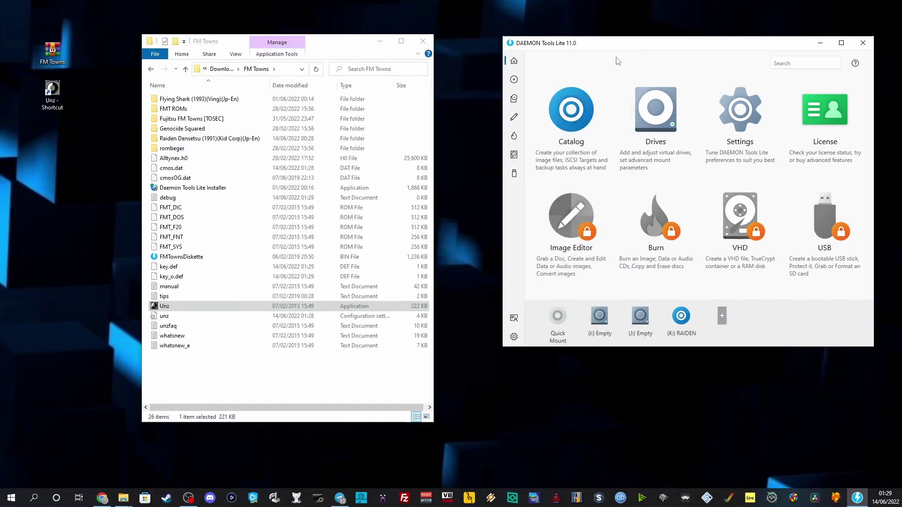
{"action": "double_click", "coordinate": [54, 93]}
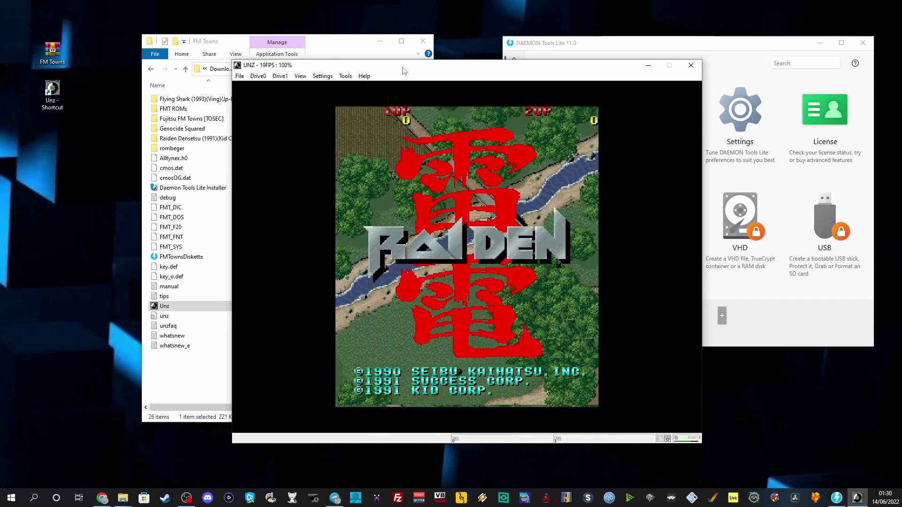
{"action": "left_click_drag", "start_coordinate": [403, 71], "coordinate": [364, 51]}
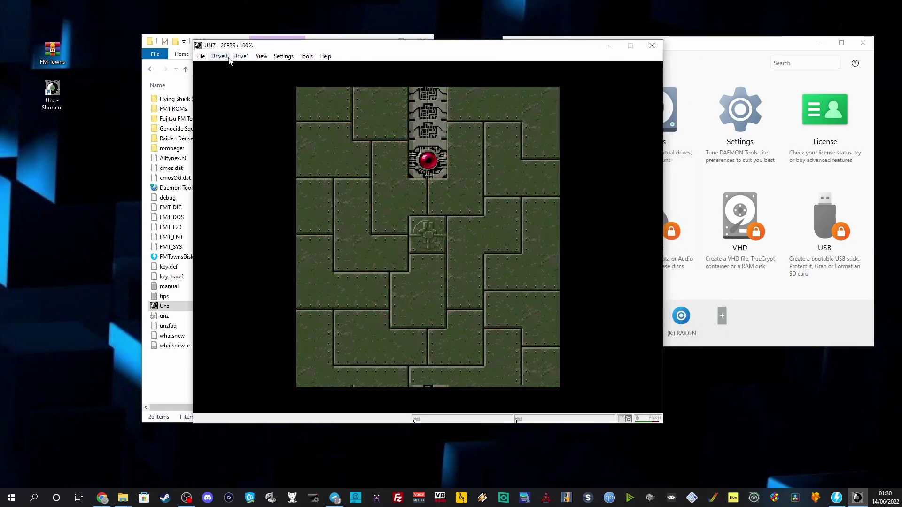
Review the Port1 input settings and available plugged devices, keep Joystick ID1 selected and accept the properties
{"action": "left_click", "coordinate": [278, 60]}
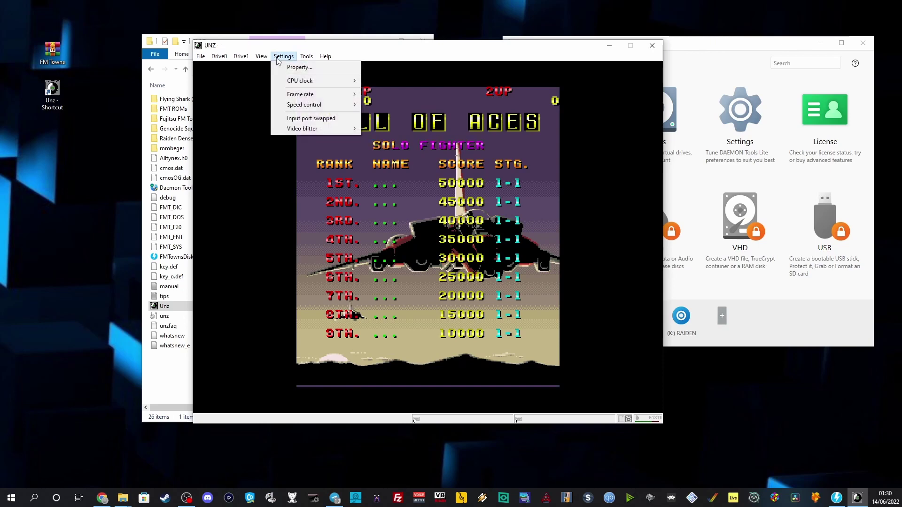
{"action": "left_click", "coordinate": [300, 68]}
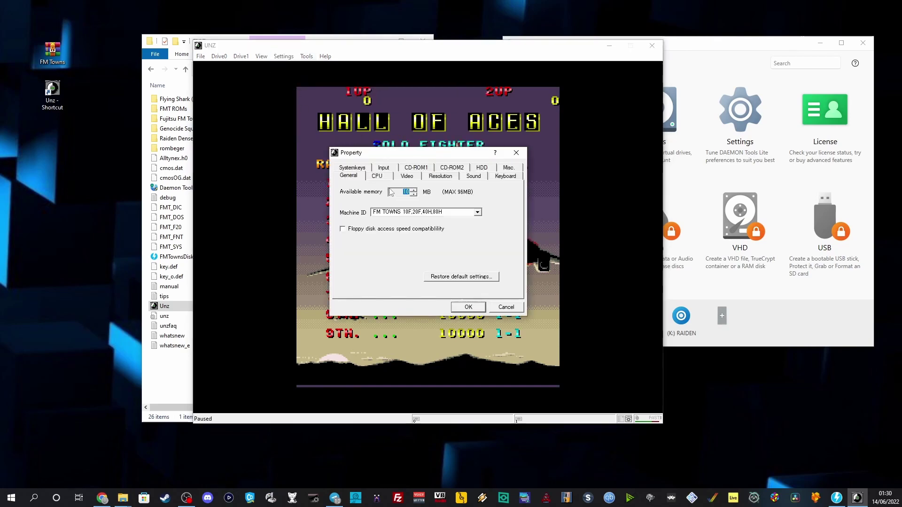
{"action": "left_click", "coordinate": [385, 169]}
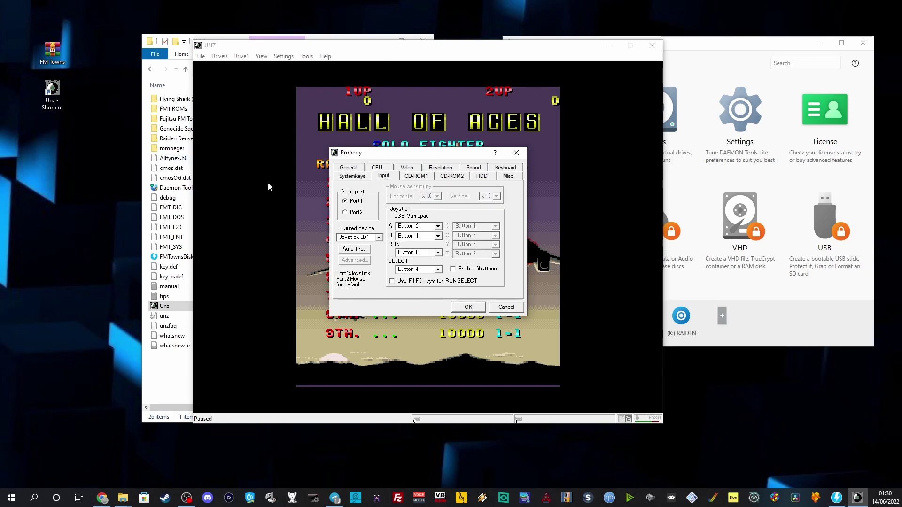
{"action": "left_click", "coordinate": [379, 237]}
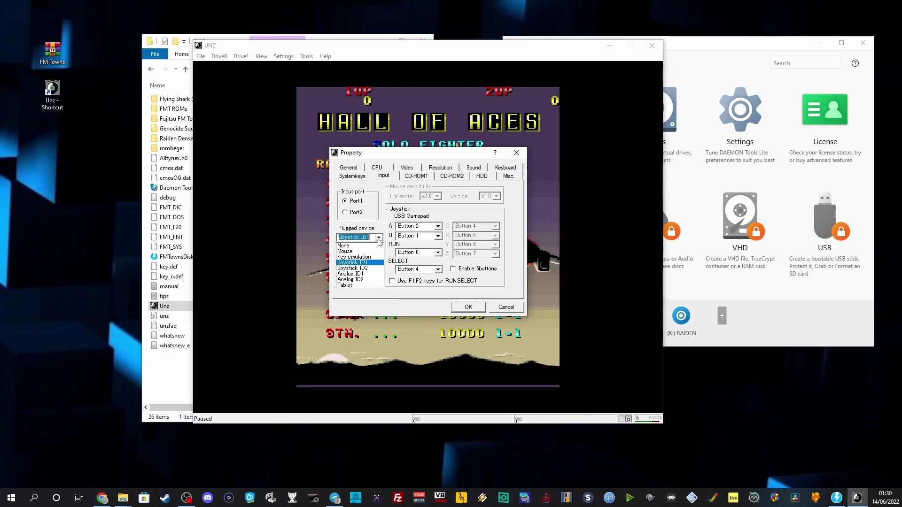
{"action": "left_click", "coordinate": [356, 263]}
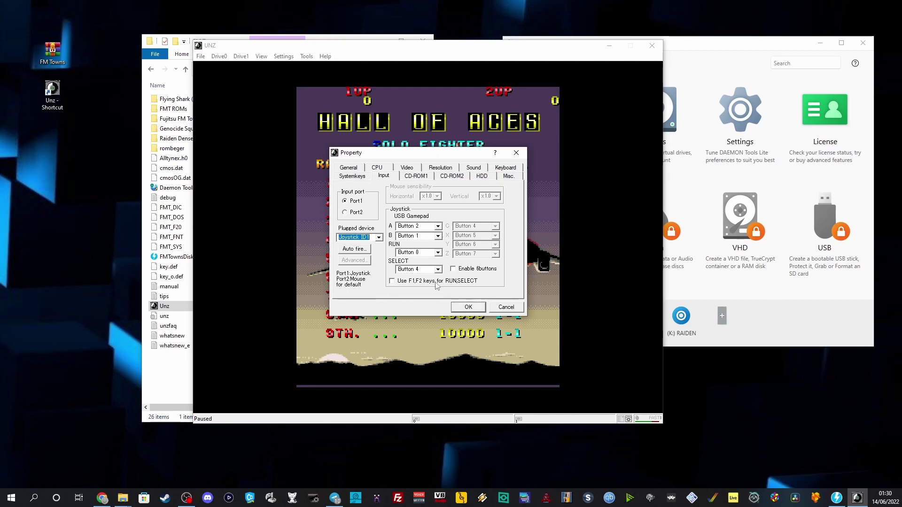
{"action": "left_click", "coordinate": [467, 308]}
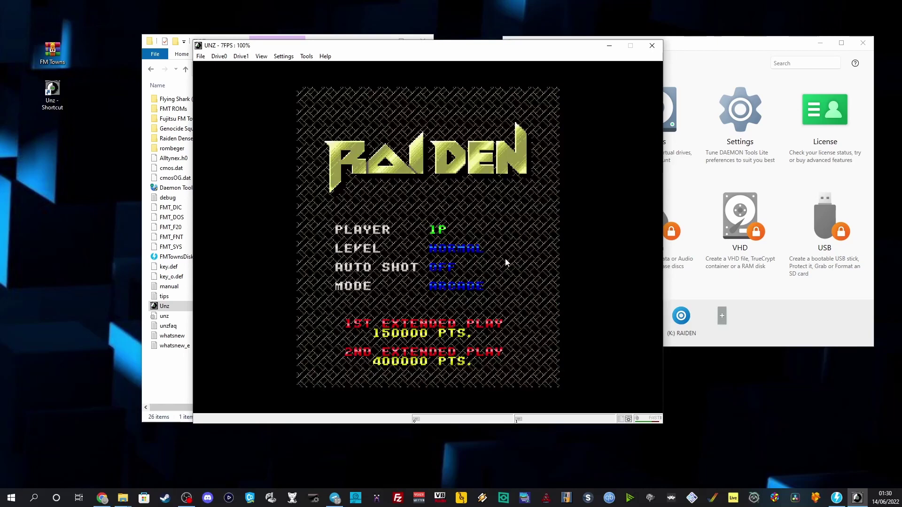
Start a one-player Raiden game, test flying, bombing and pausing, and close the emulator
{"action": "key", "text": "Return"}
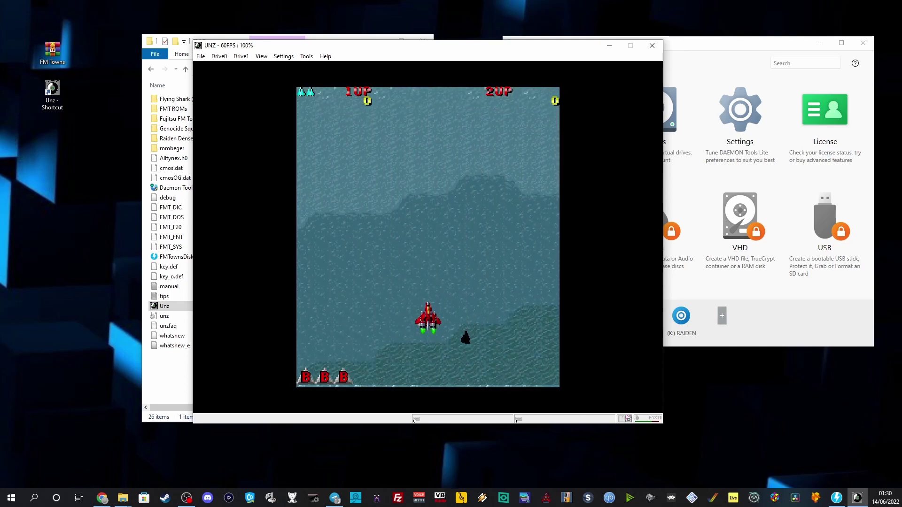
{"action": "key", "text": "x"}
{"action": "key", "text": "Return"}
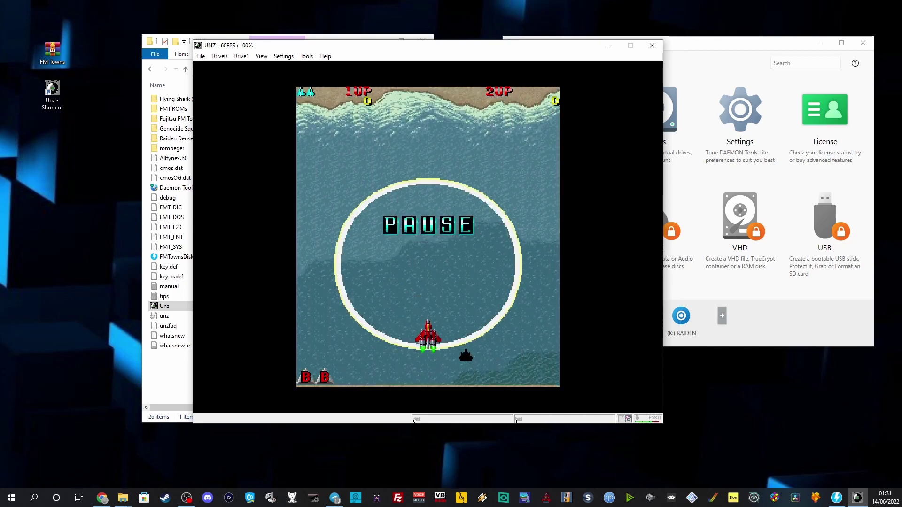
{"action": "key", "text": "Return"}
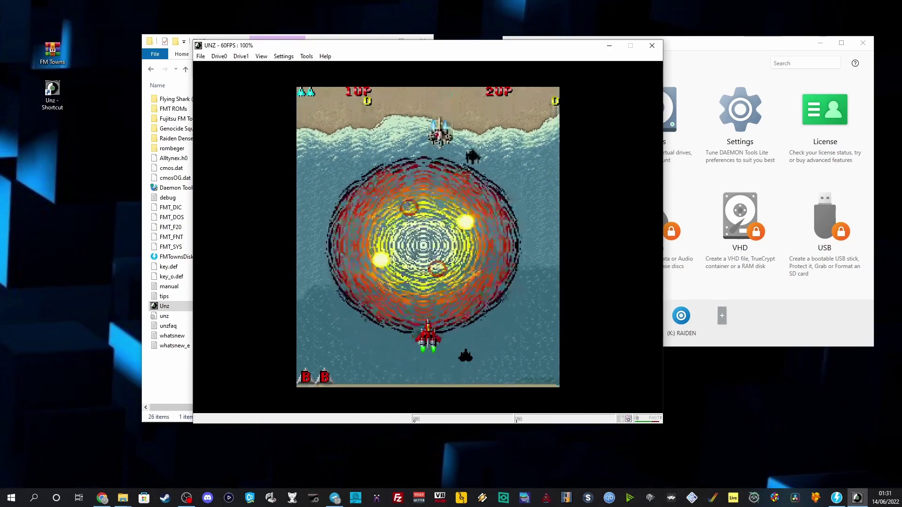
{"action": "key", "text": "x"}
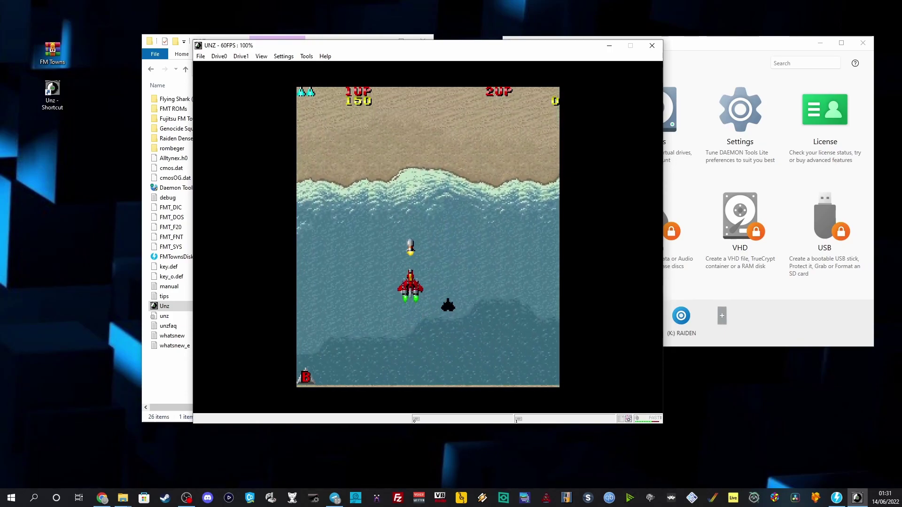
{"action": "key", "text": "Right"}
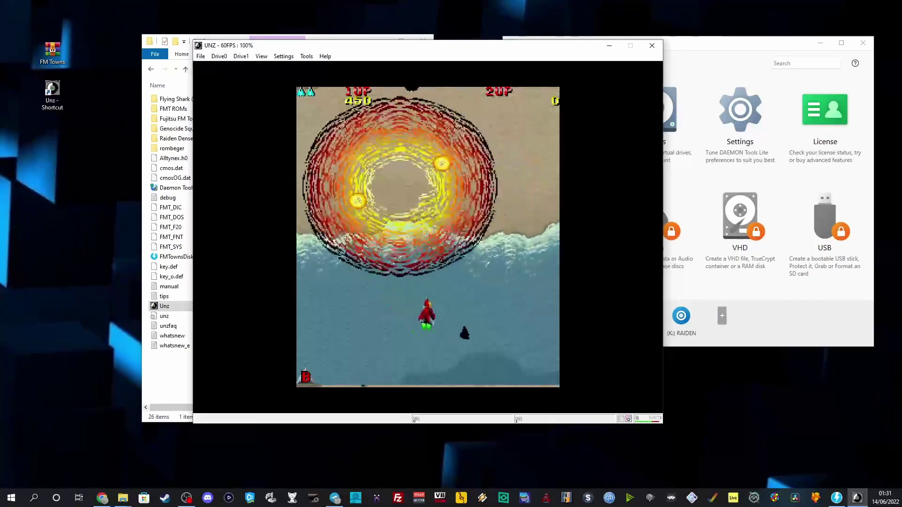
{"action": "key", "text": "Up"}
{"action": "key", "text": "Left"}
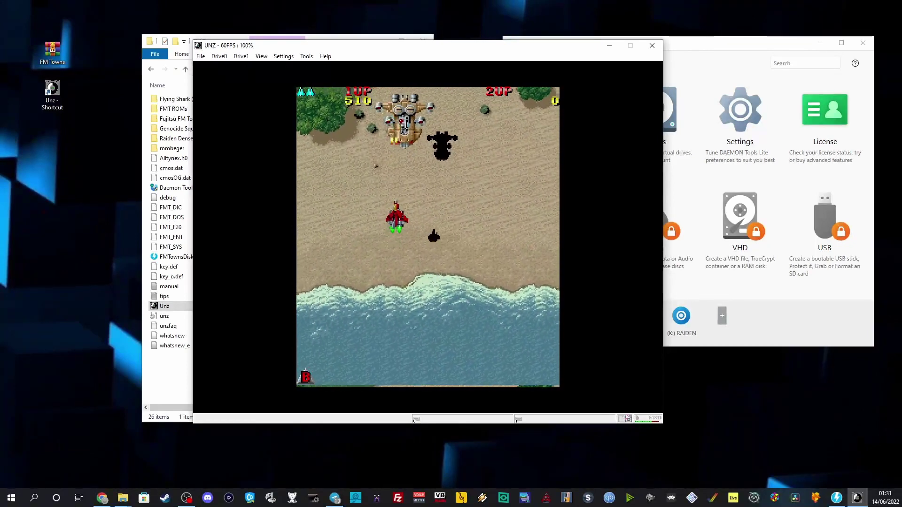
{"action": "key", "text": "Return"}
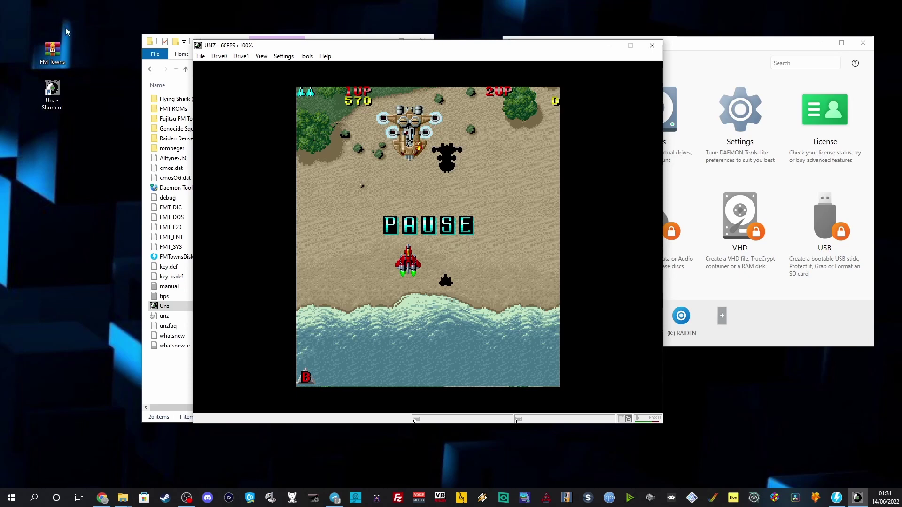
{"action": "left_click", "coordinate": [653, 45]}
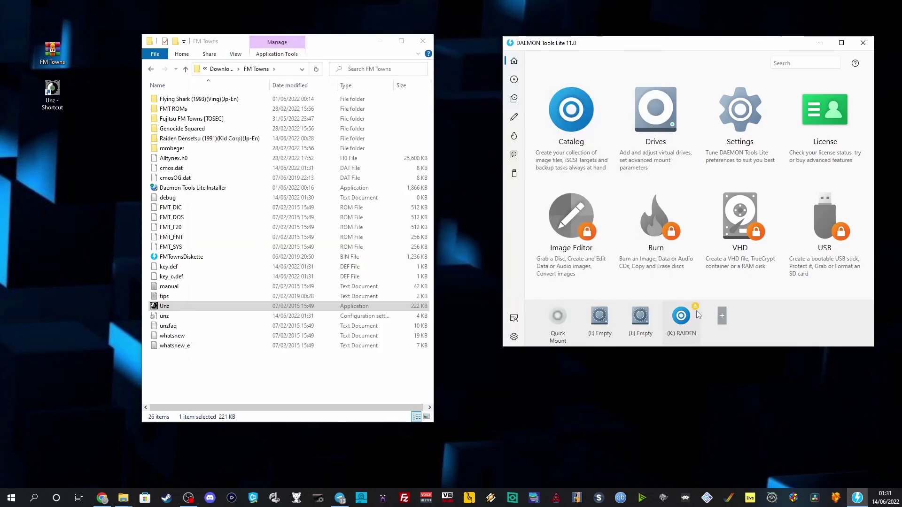
Unmount the Raiden disc and remove the virtual drives K, J and I from DAEMON Tools Lite
{"action": "left_click", "coordinate": [696, 306]}
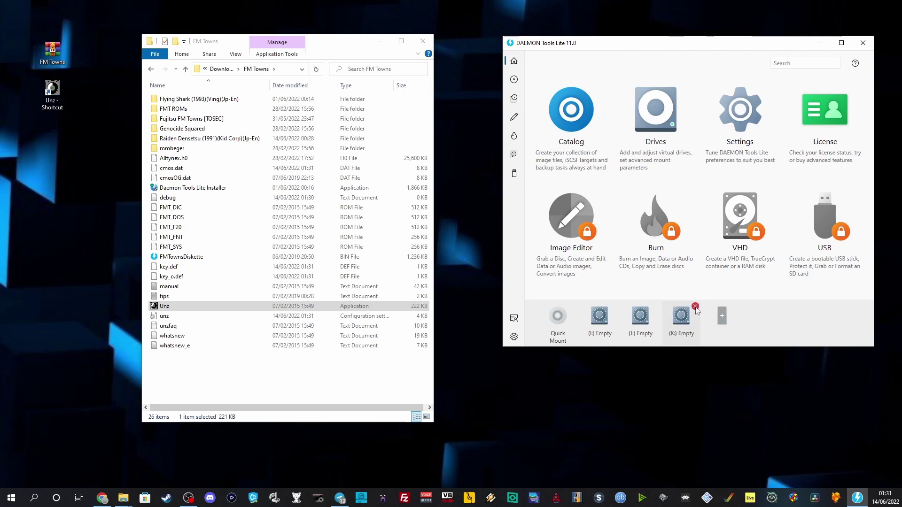
{"action": "left_click", "coordinate": [695, 307]}
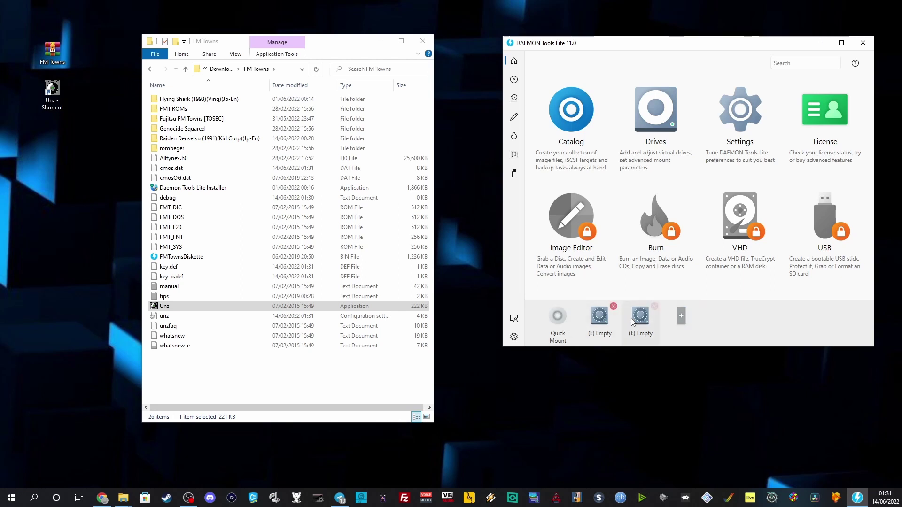
{"action": "left_click", "coordinate": [654, 307]}
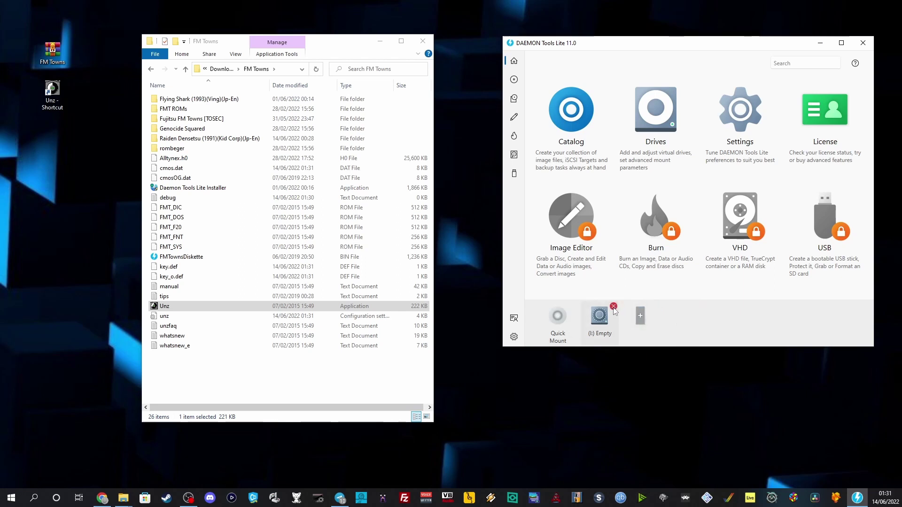
{"action": "left_click", "coordinate": [613, 307]}
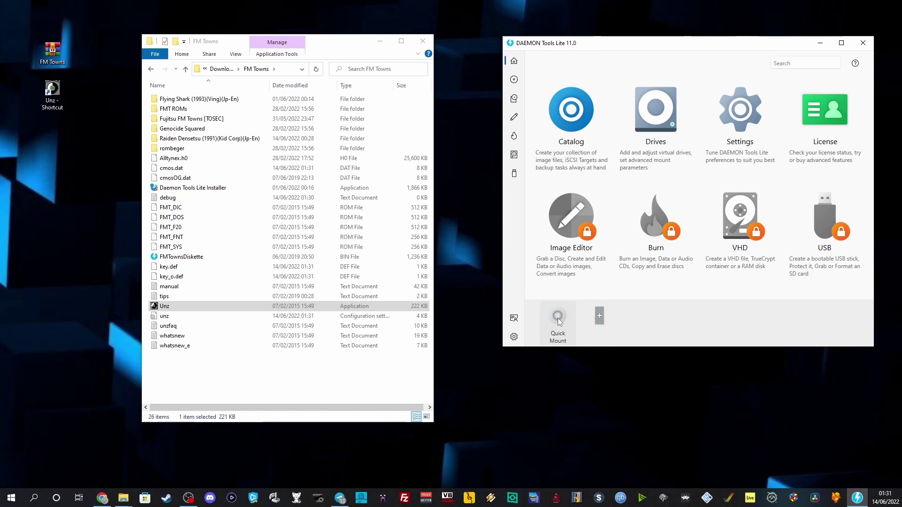
Quick-mount the Flying Shark (1993)(Ving)(Jp-En) disc image from its folder inside FM Towns
{"action": "left_click", "coordinate": [557, 319]}
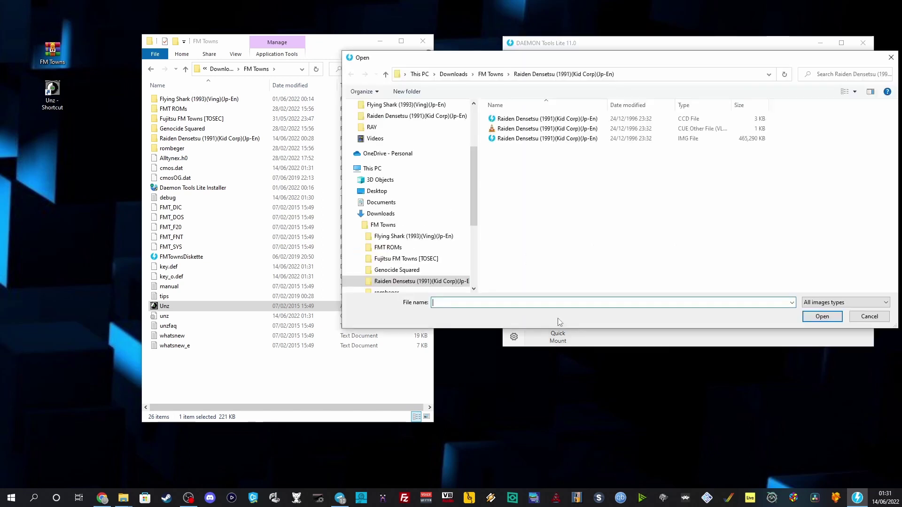
{"action": "left_click", "coordinate": [385, 74]}
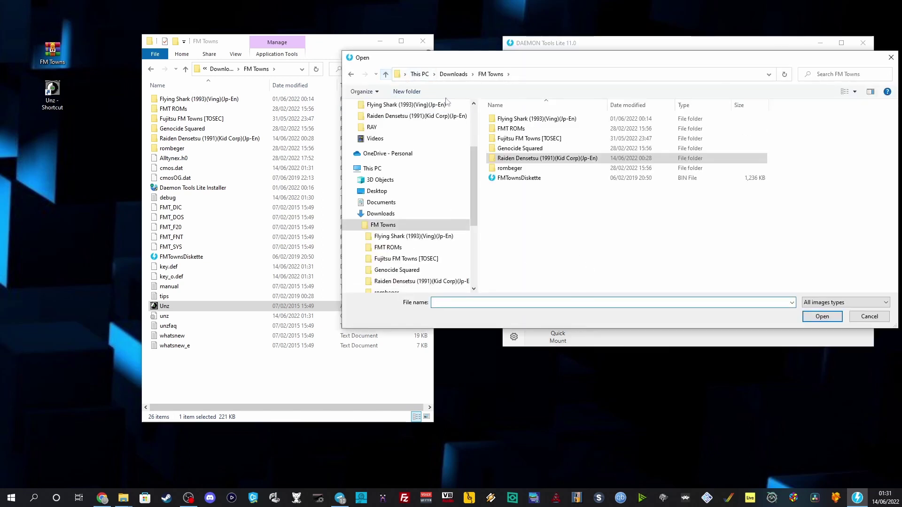
{"action": "double_click", "coordinate": [511, 123]}
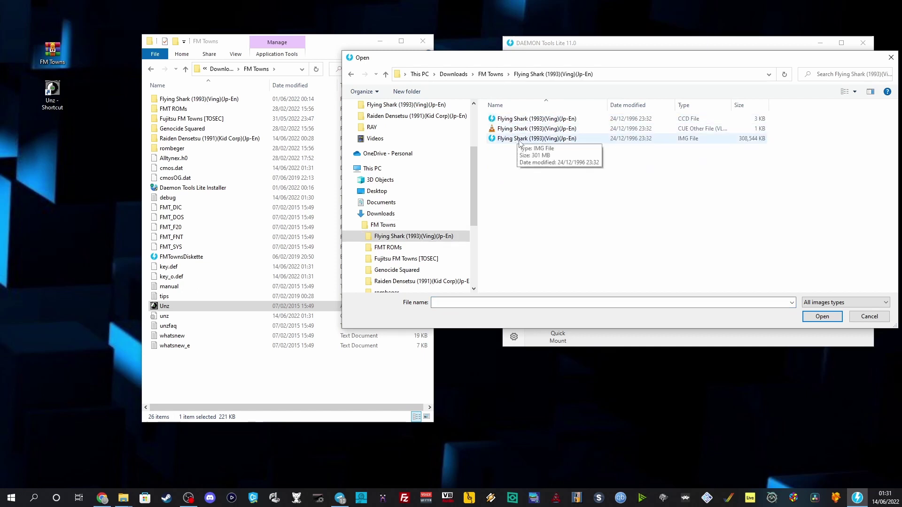
{"action": "double_click", "coordinate": [515, 133]}
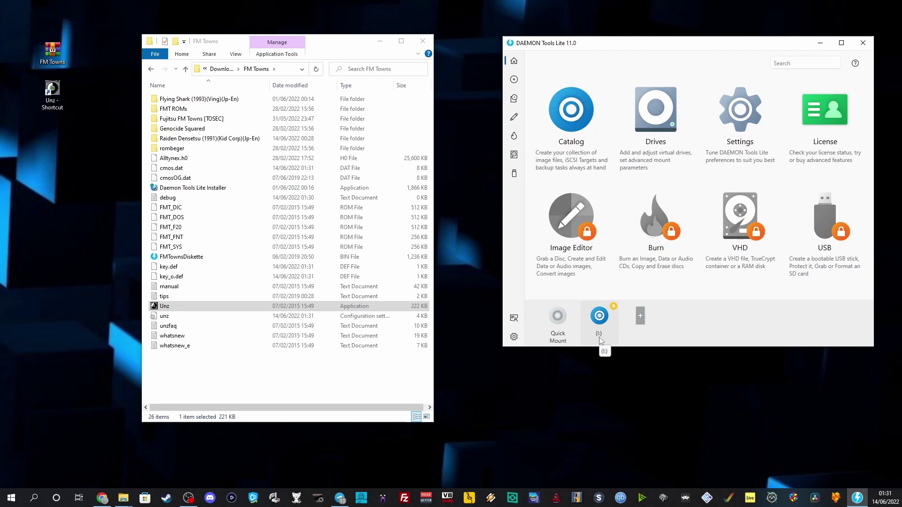
Switch to the UNZ emulator, set its CD-ROM1 emulation to drive I, and close it so the change applies on restart
{"action": "double_click", "coordinate": [51, 93]}
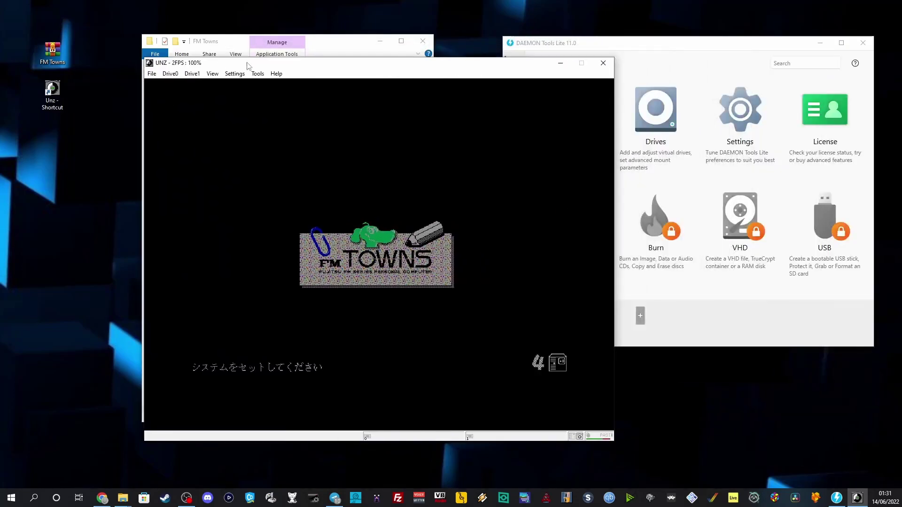
{"action": "left_click", "coordinate": [235, 73]}
{"action": "left_click", "coordinate": [251, 85]}
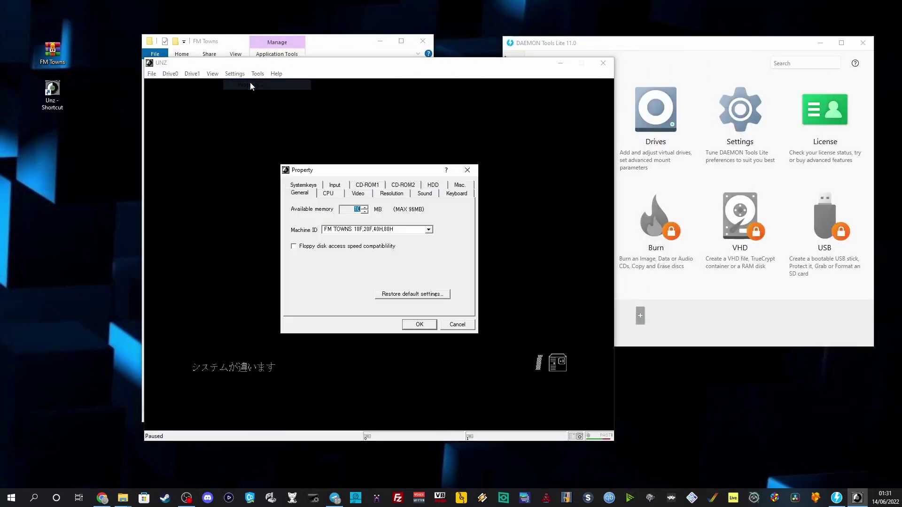
{"action": "left_click", "coordinate": [367, 185]}
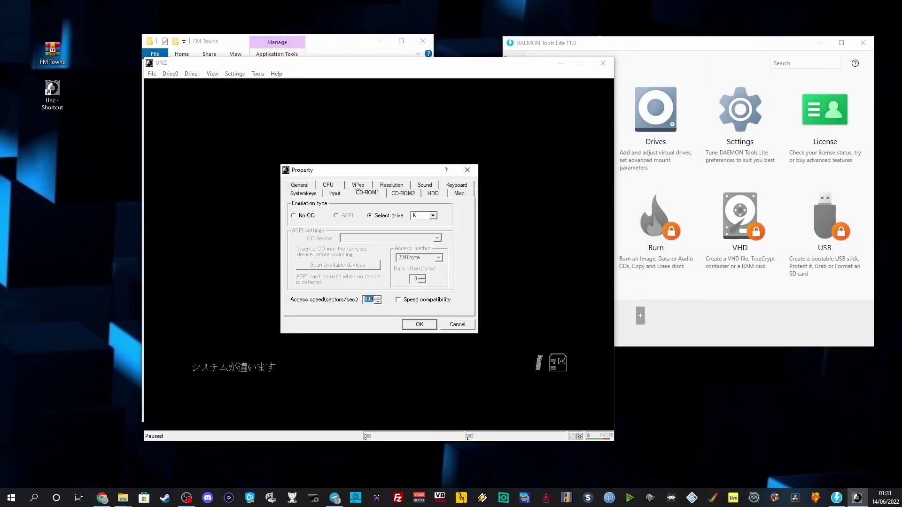
{"action": "left_click", "coordinate": [433, 216]}
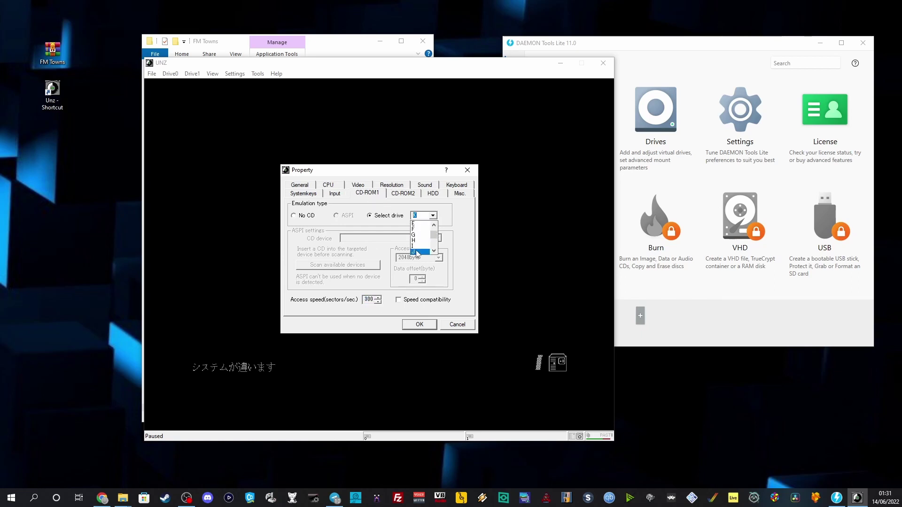
{"action": "left_click", "coordinate": [414, 248]}
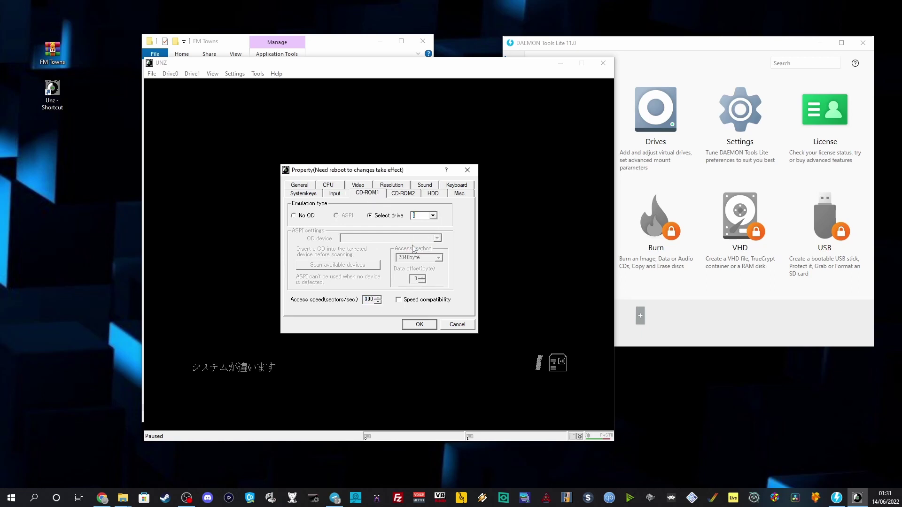
{"action": "left_click", "coordinate": [419, 324]}
{"action": "left_click", "coordinate": [603, 64]}
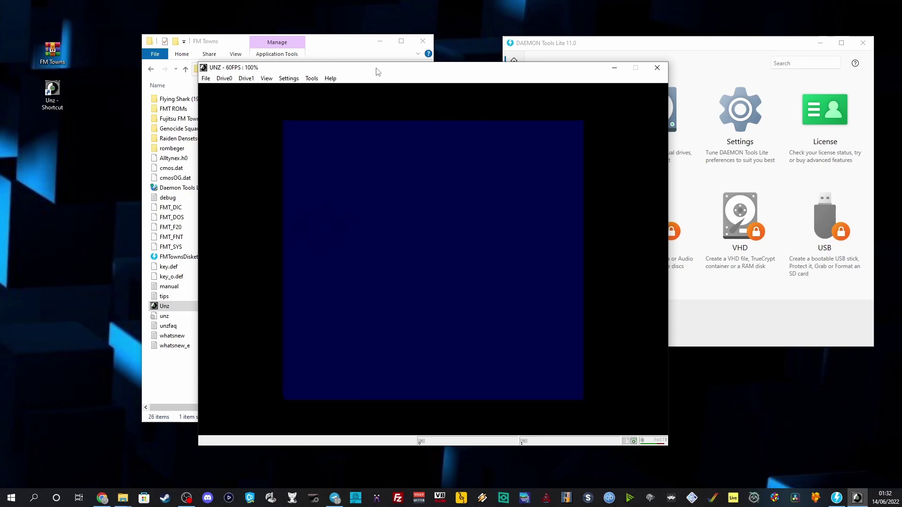
{"action": "mouse_move", "coordinate": [376, 72]}
{"action": "left_mouse_down"}
{"action": "mouse_move", "coordinate": [376, 61]}
{"action": "mouse_move", "coordinate": [361, 64]}
{"action": "left_mouse_up"}
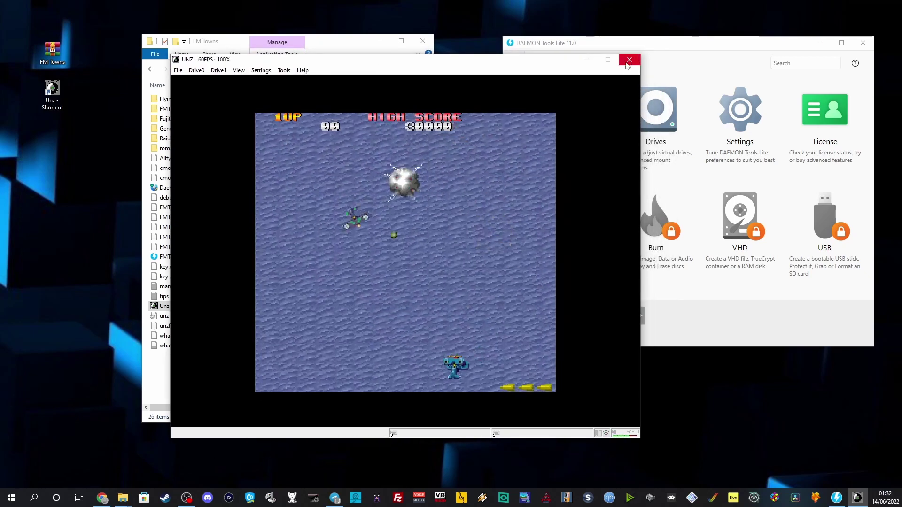
{"action": "left_click_drag", "start_coordinate": [528, 60], "coordinate": [417, 133]}
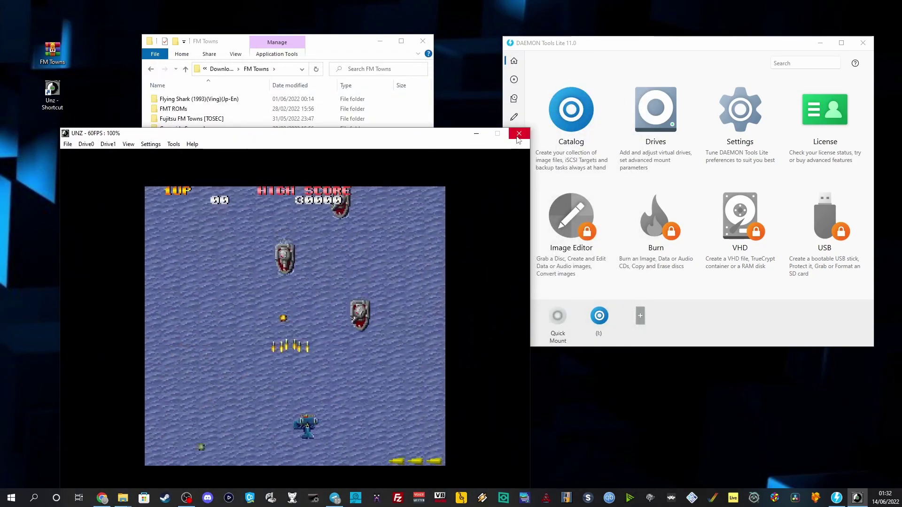
{"action": "left_click_drag", "start_coordinate": [376, 136], "coordinate": [474, 111]}
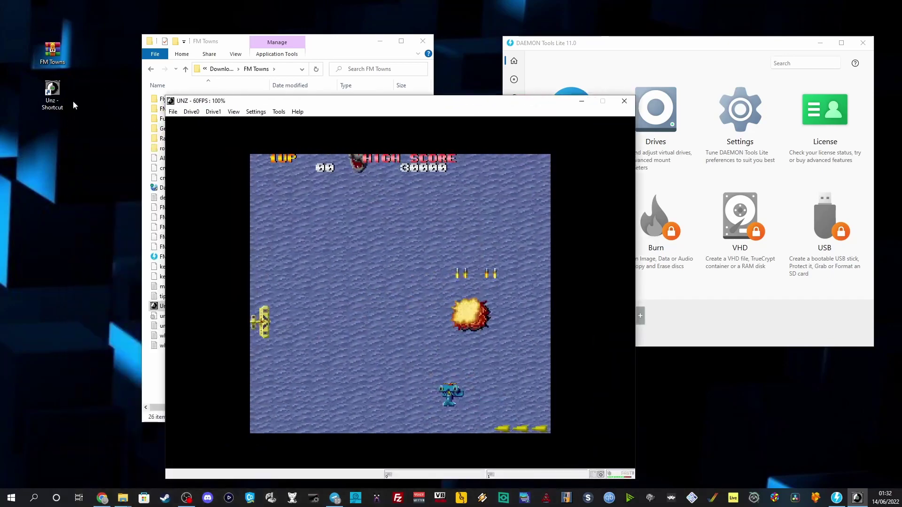
{"action": "left_click_drag", "start_coordinate": [378, 106], "coordinate": [395, 88]}
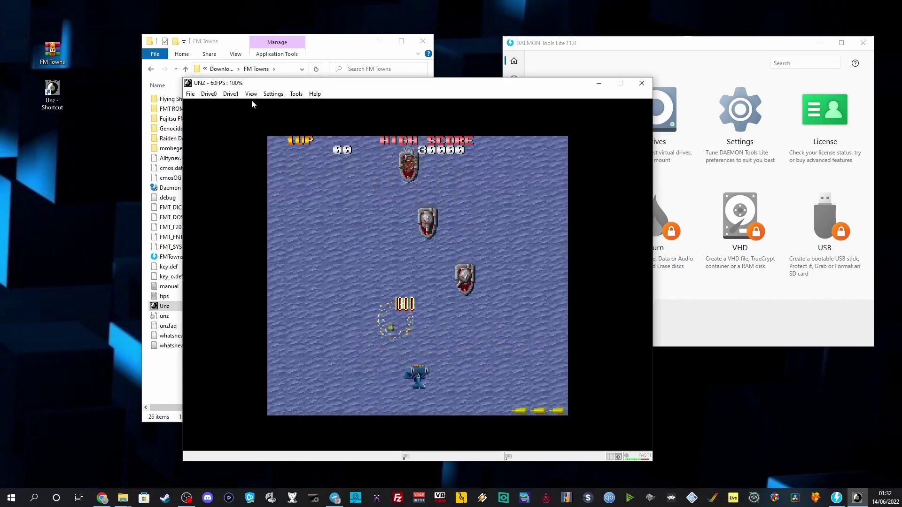
Examine the emulator's window zoom, CPU clock and other view and settings options while Flying Shark runs
{"action": "left_click", "coordinate": [277, 95]}
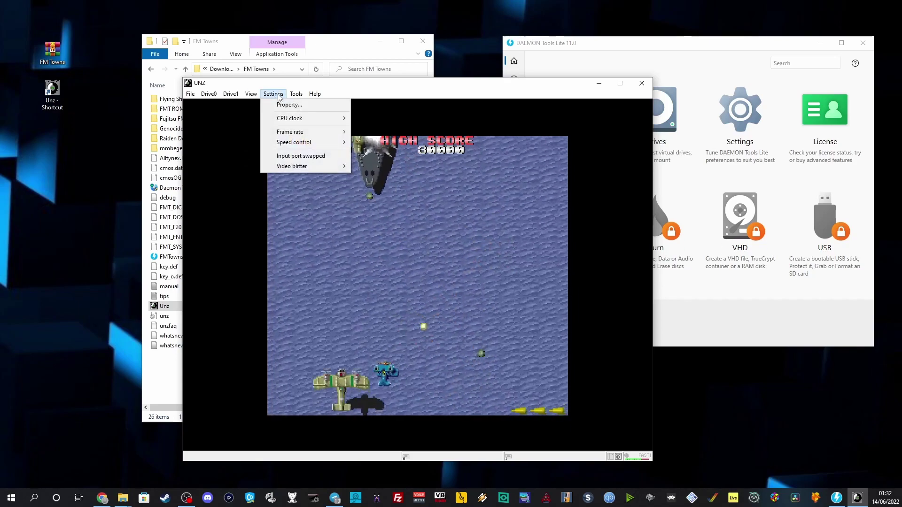
{"action": "mouse_move", "coordinate": [300, 98]}
{"action": "mouse_move", "coordinate": [251, 94]}
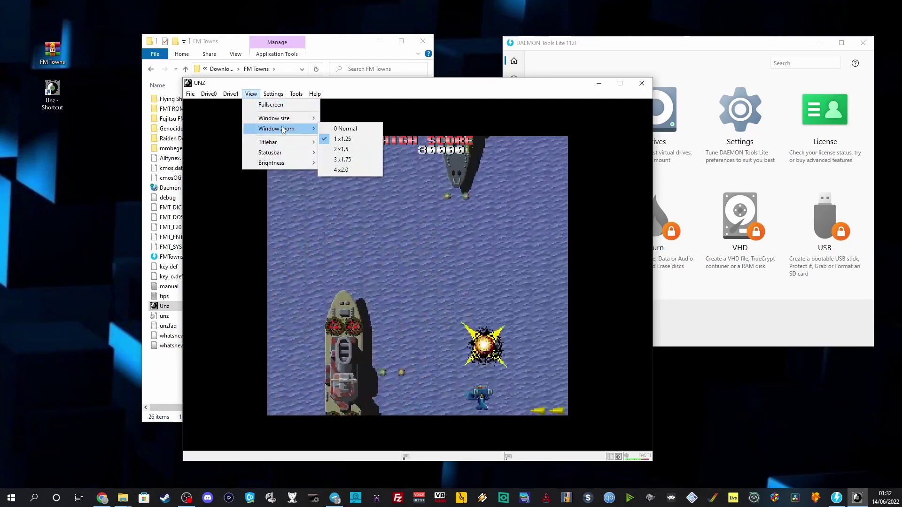
{"action": "mouse_move", "coordinate": [291, 130]}
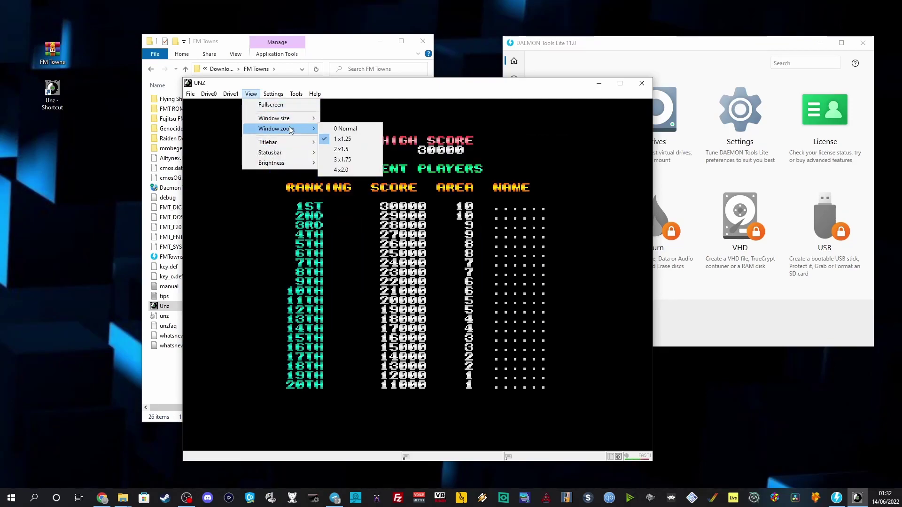
{"action": "mouse_move", "coordinate": [279, 155]}
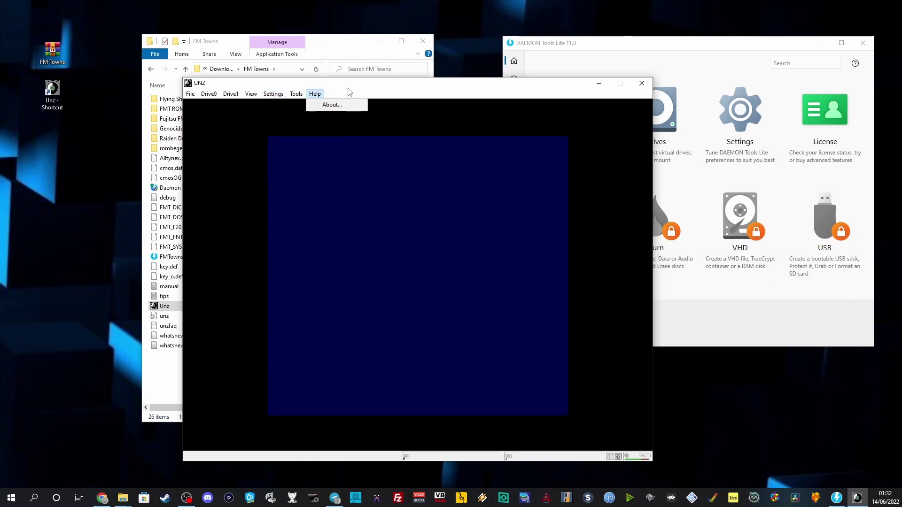
{"action": "left_click_drag", "start_coordinate": [350, 83], "coordinate": [336, 67]}
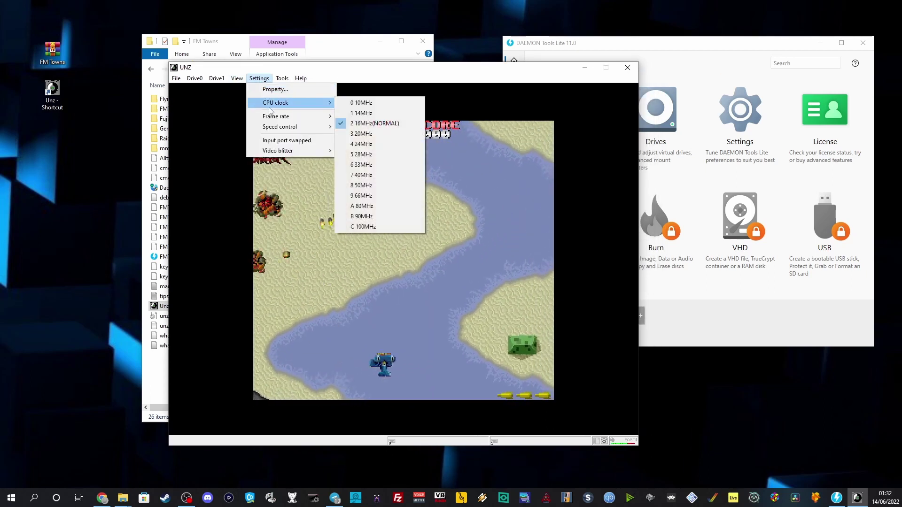
{"action": "mouse_move", "coordinate": [301, 78]}
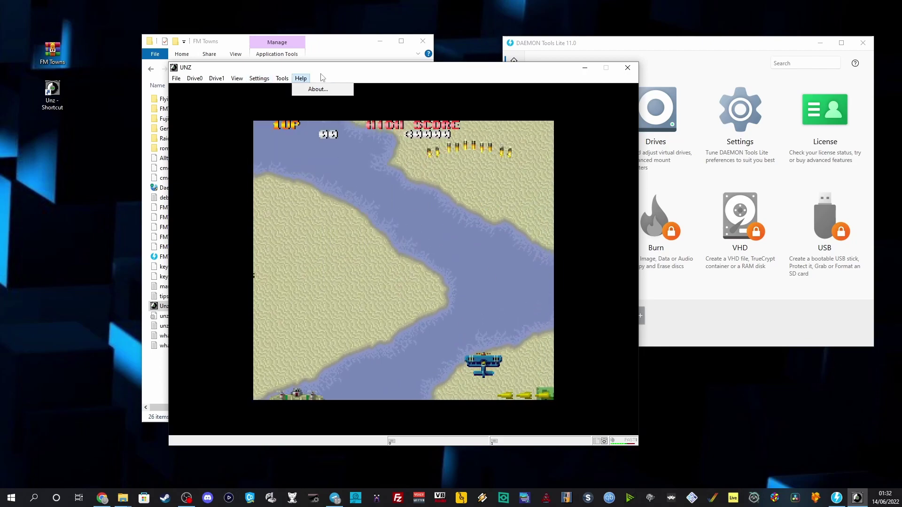
{"action": "left_click_drag", "start_coordinate": [371, 77], "coordinate": [369, 77]}
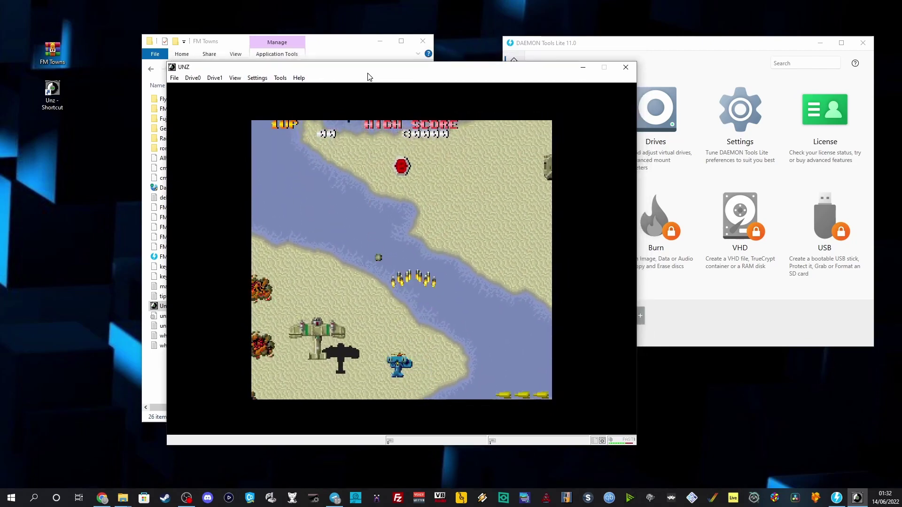